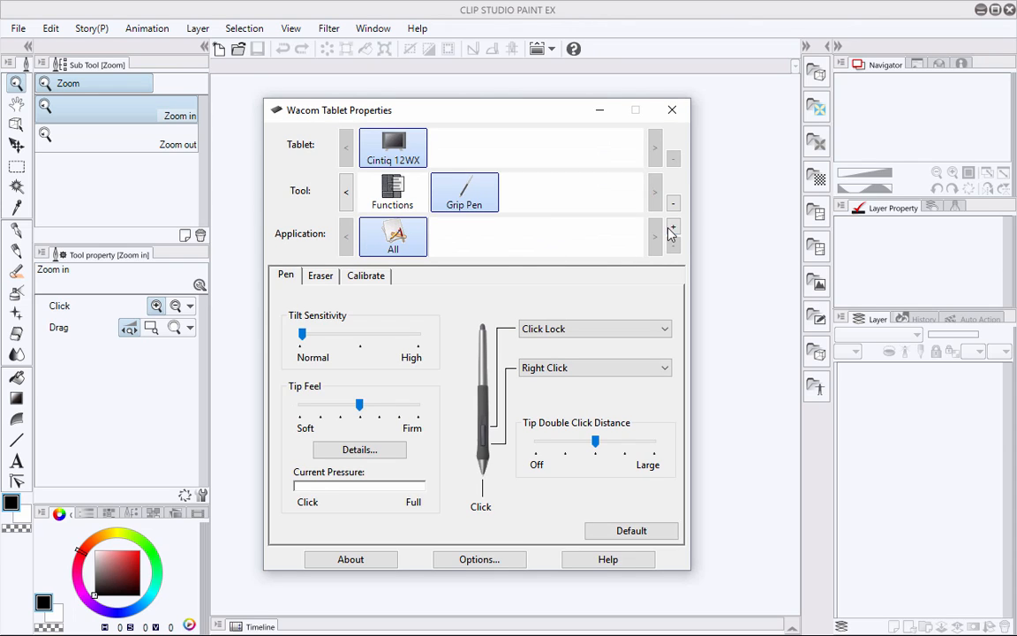
Step: Add CLIPStudioPaint as an application with custom settings for the Grip Pen and select it
left_click(672, 226)
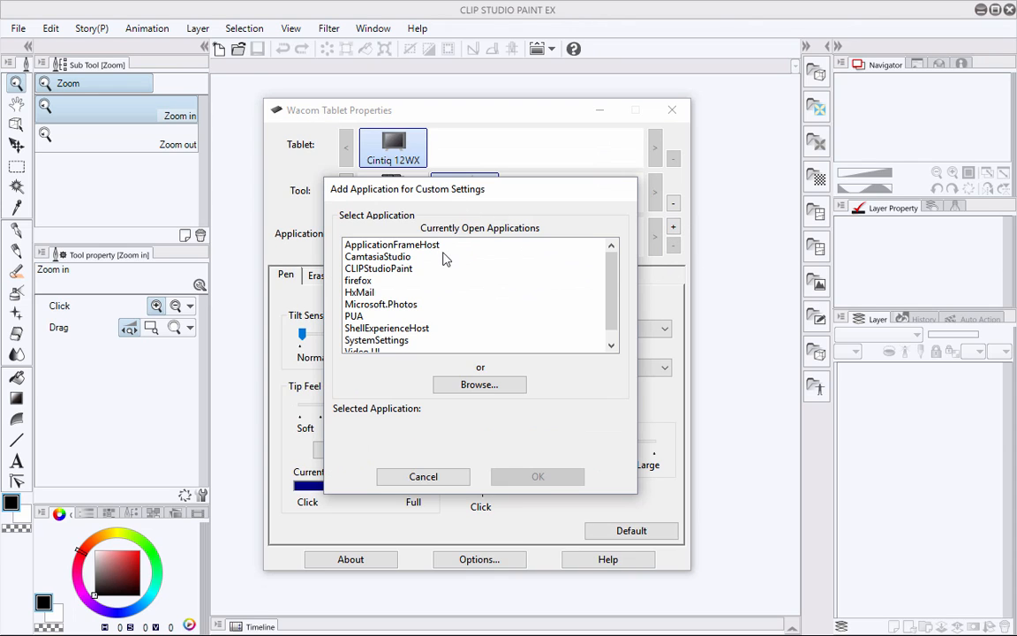
left_click(391, 270)
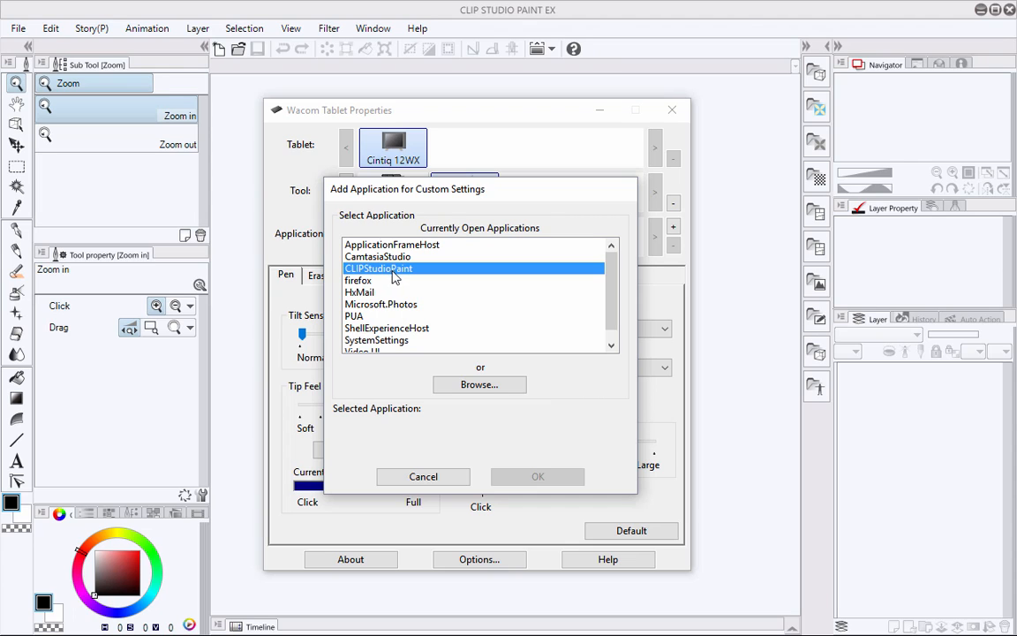
left_click(520, 482)
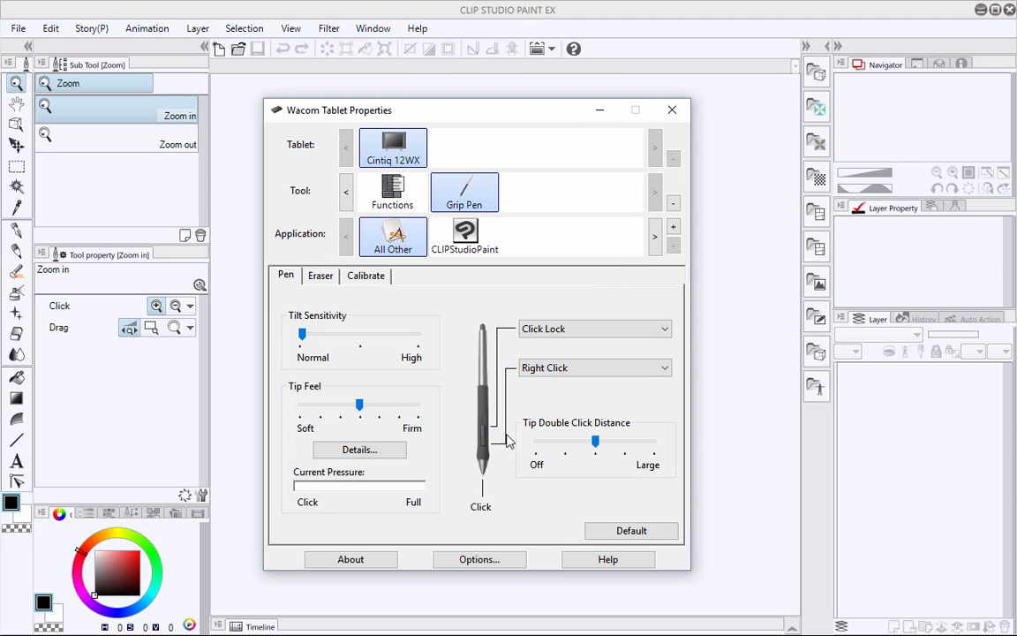
left_click(469, 237)
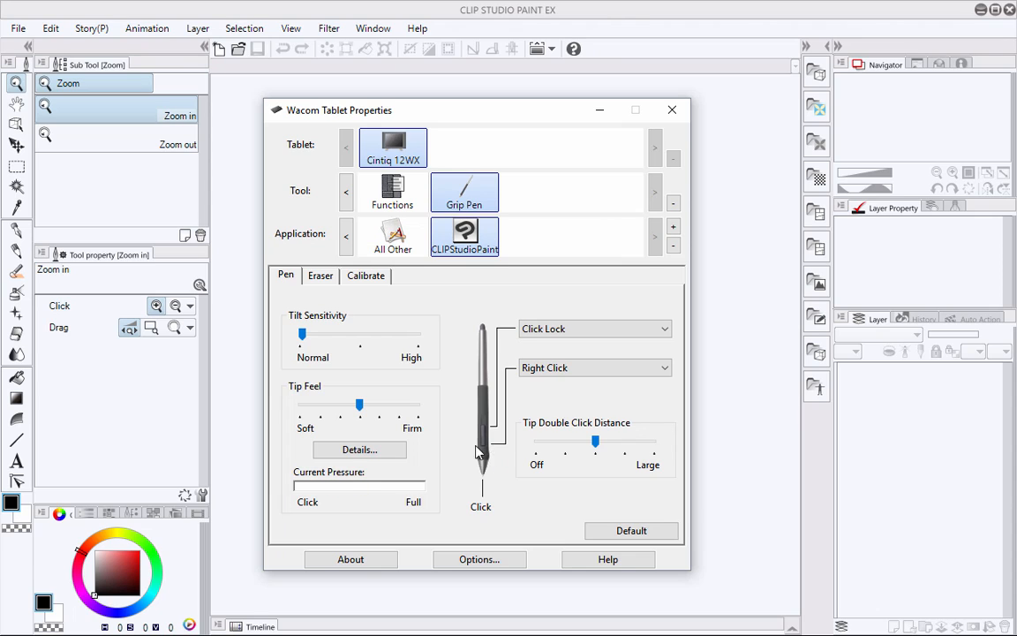
Step: Assign the keystroke h, named MOVE, to the pen's lower side button and raise the tilt sensitivity to the middle notch
left_click(666, 370)
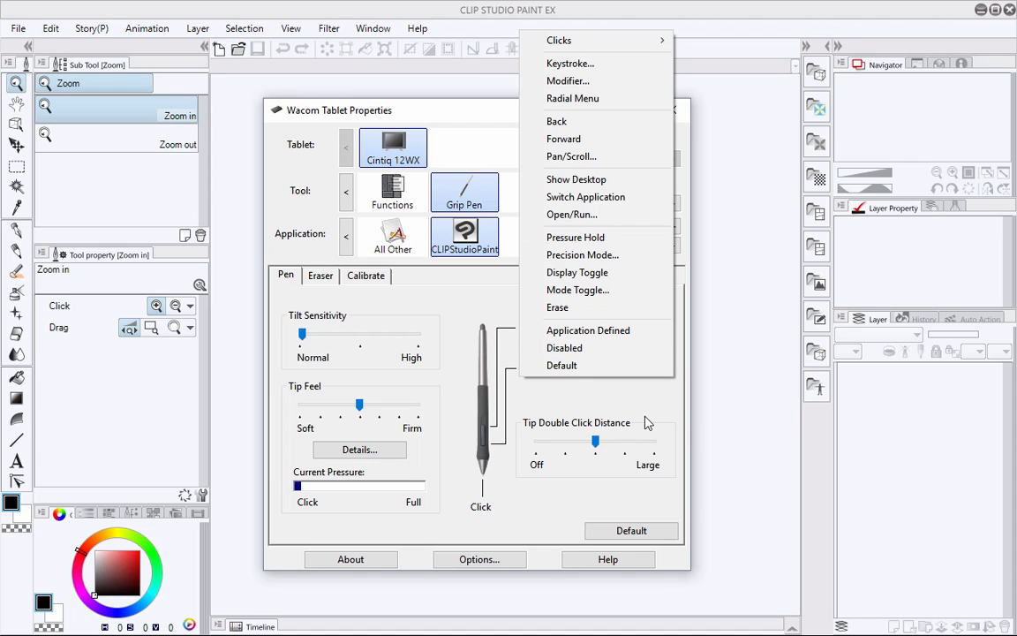
left_click(603, 68)
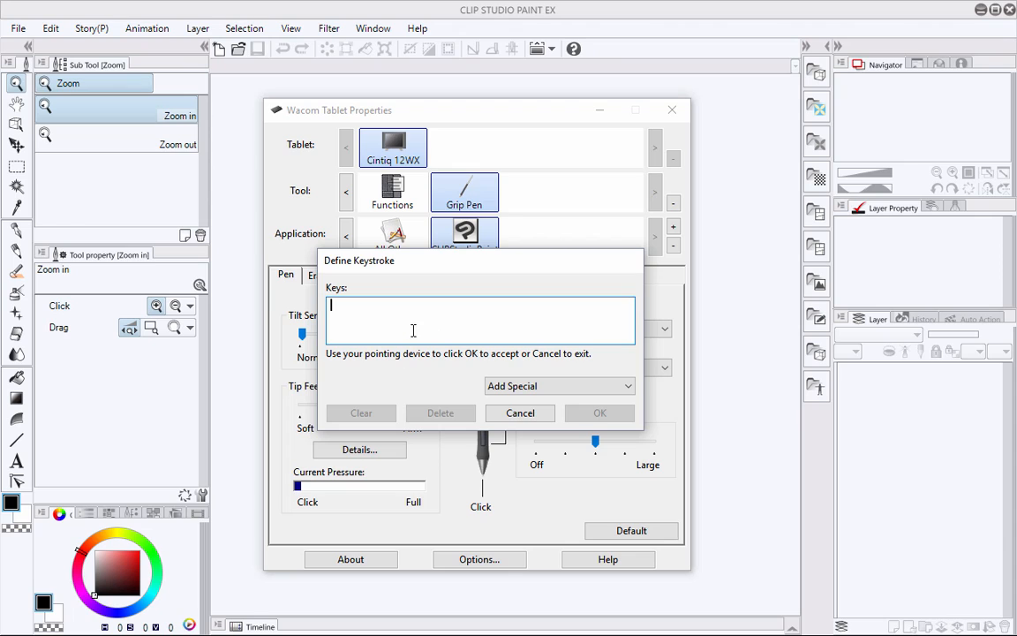
type("h")
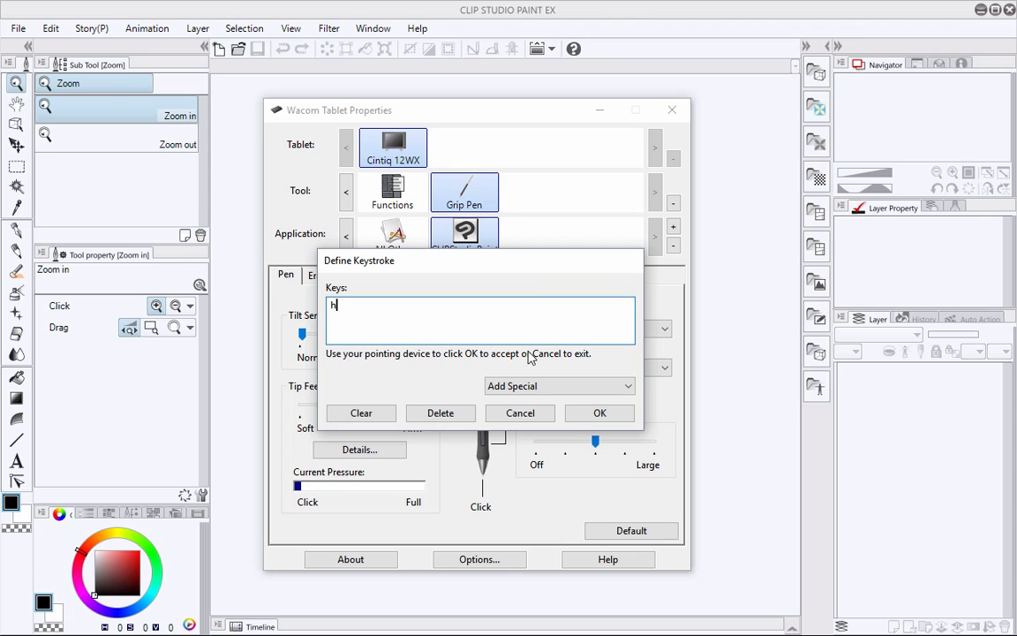
left_click(601, 412)
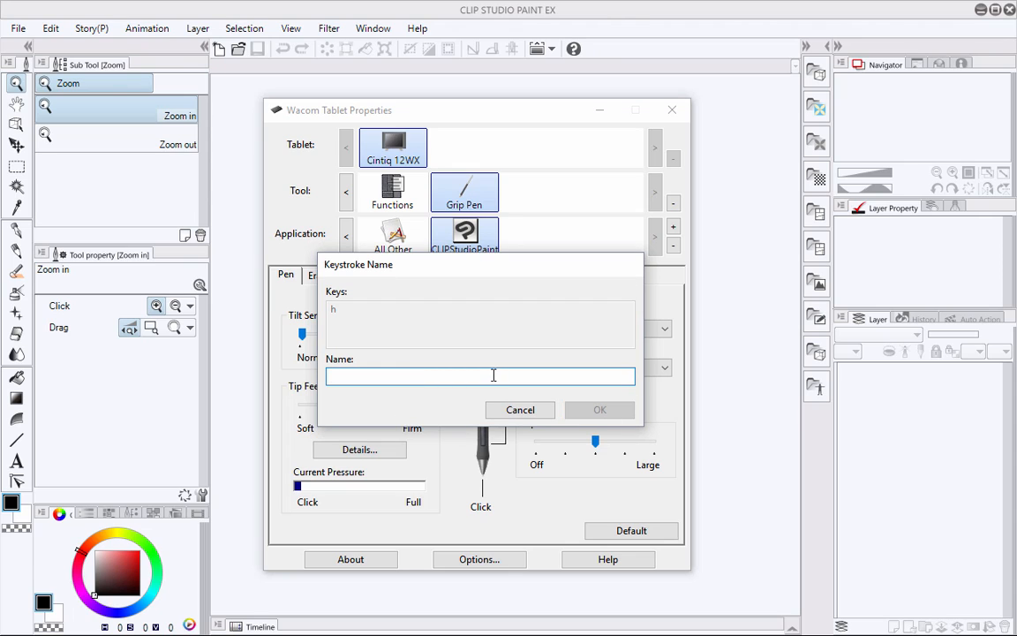
type("MOVE")
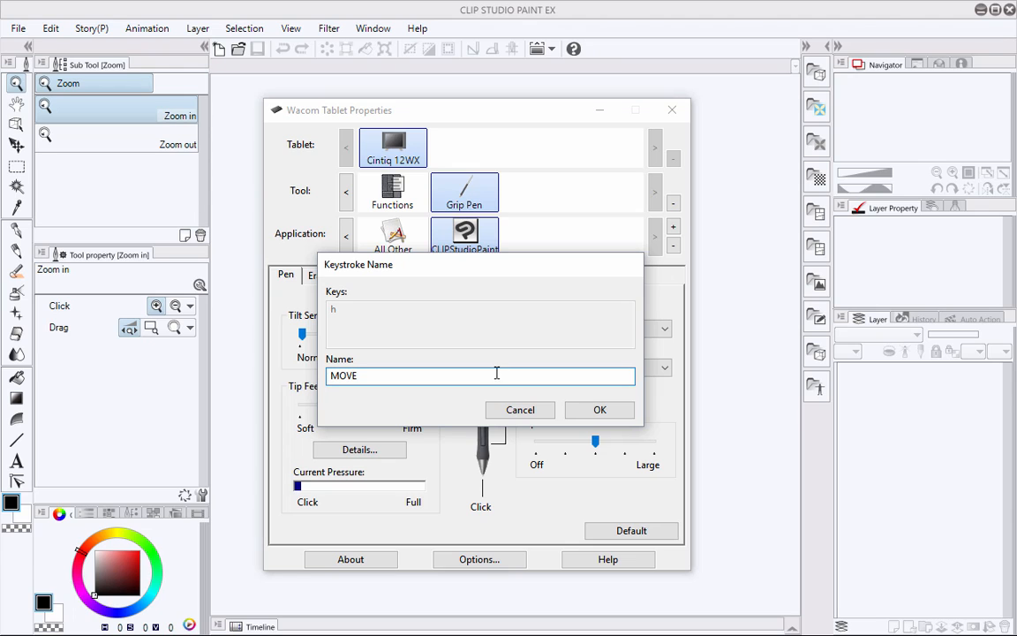
left_click(600, 410)
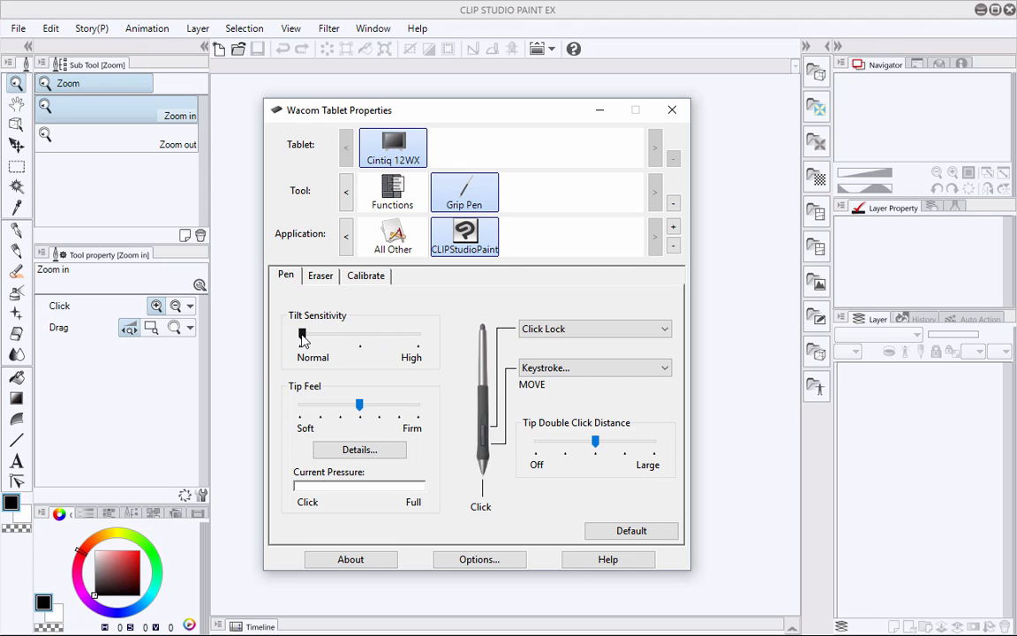
left_click_drag(302, 337, 359, 335)
Step: Add CLIPStudioPaint as an application with custom settings for the tablet's Functions and select it
left_click(391, 186)
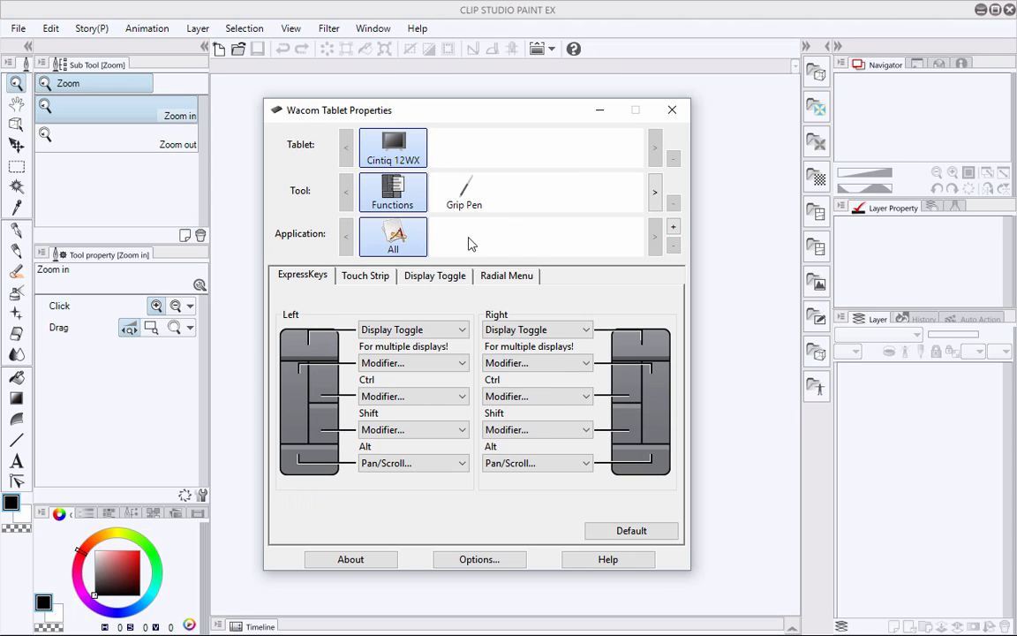
left_click(673, 227)
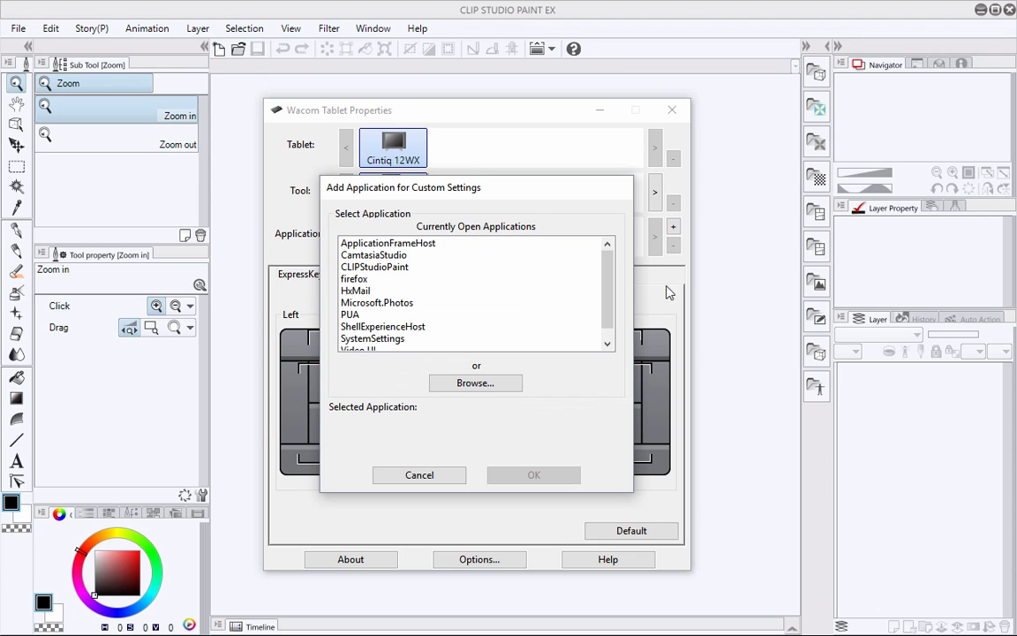
left_click(406, 266)
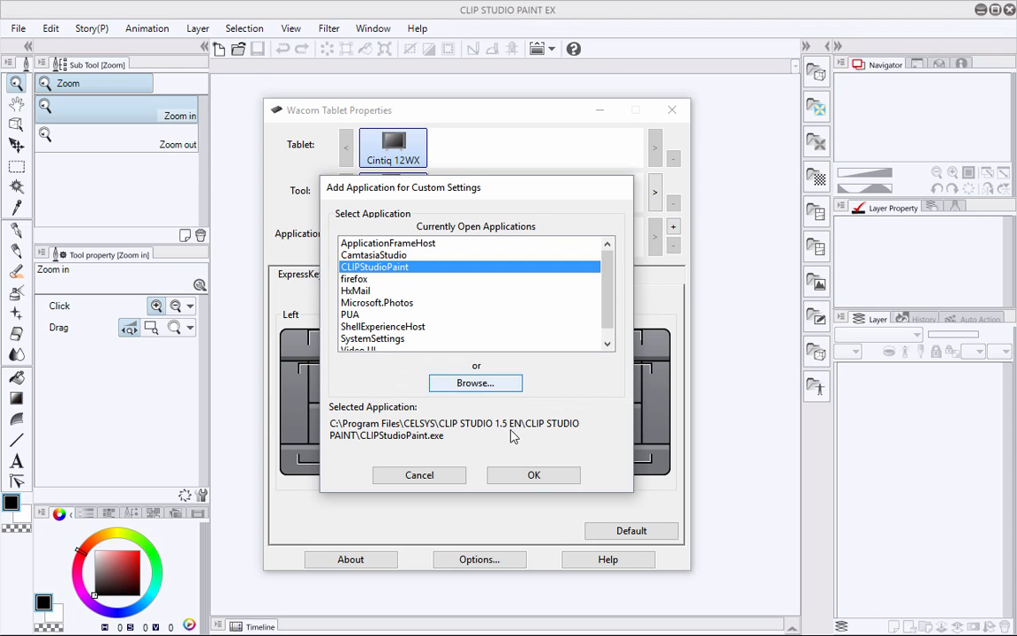
left_click(534, 475)
left_click(467, 234)
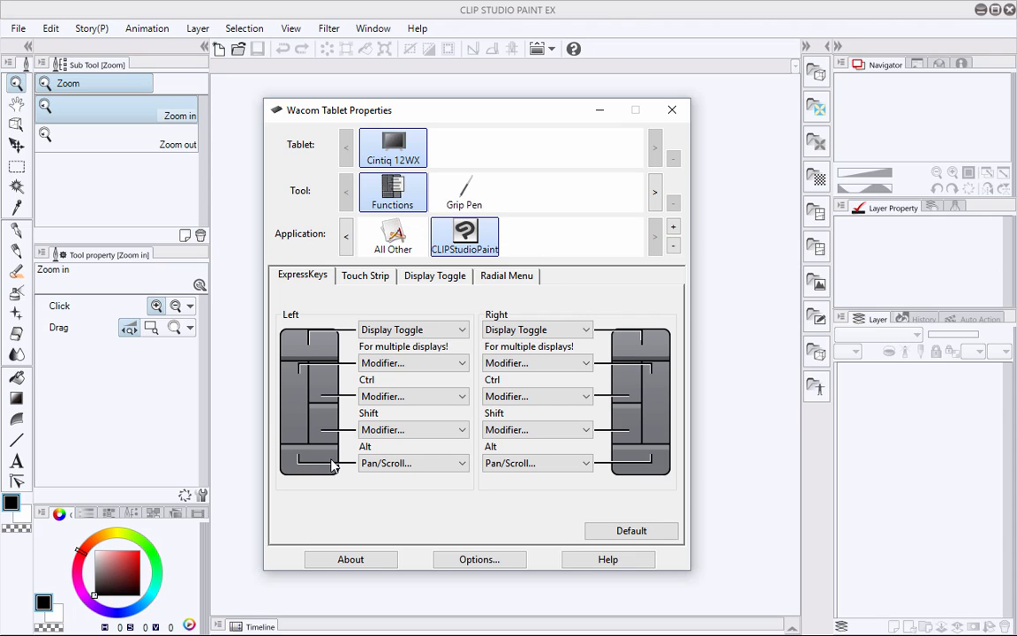
Step: Assign the keystroke r, named ROTATE, to the fifth (lowest) ExpressKey of the Left group
left_click(462, 468)
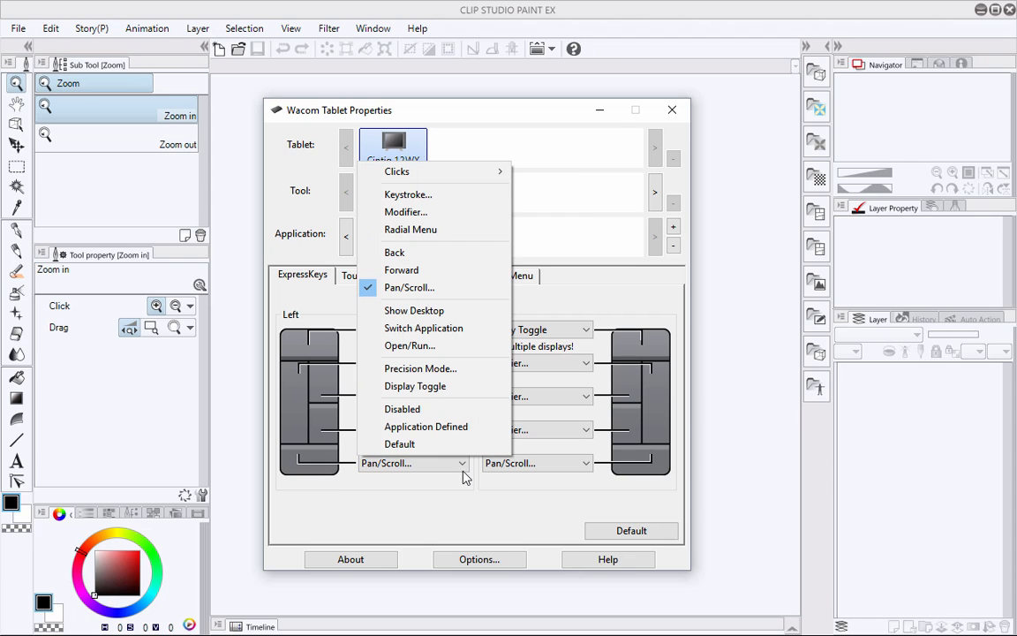
left_click(406, 192)
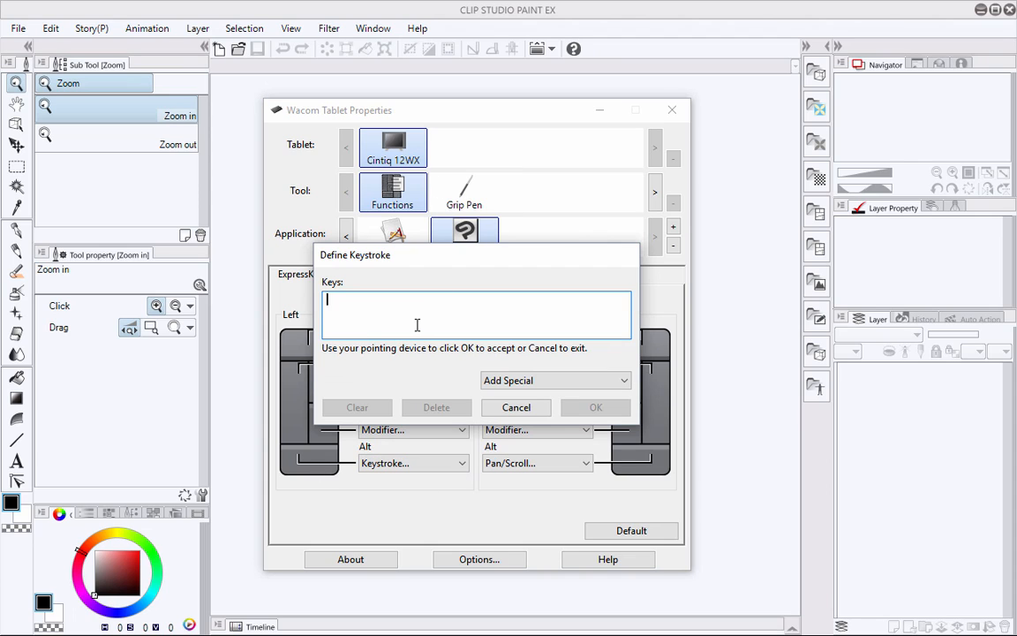
type("r")
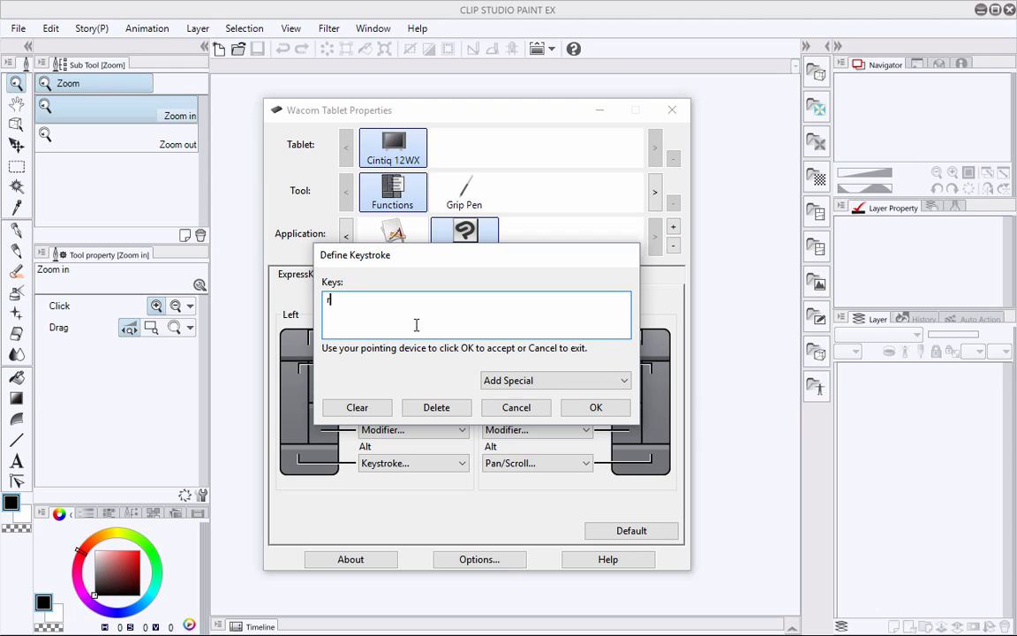
left_click(588, 408)
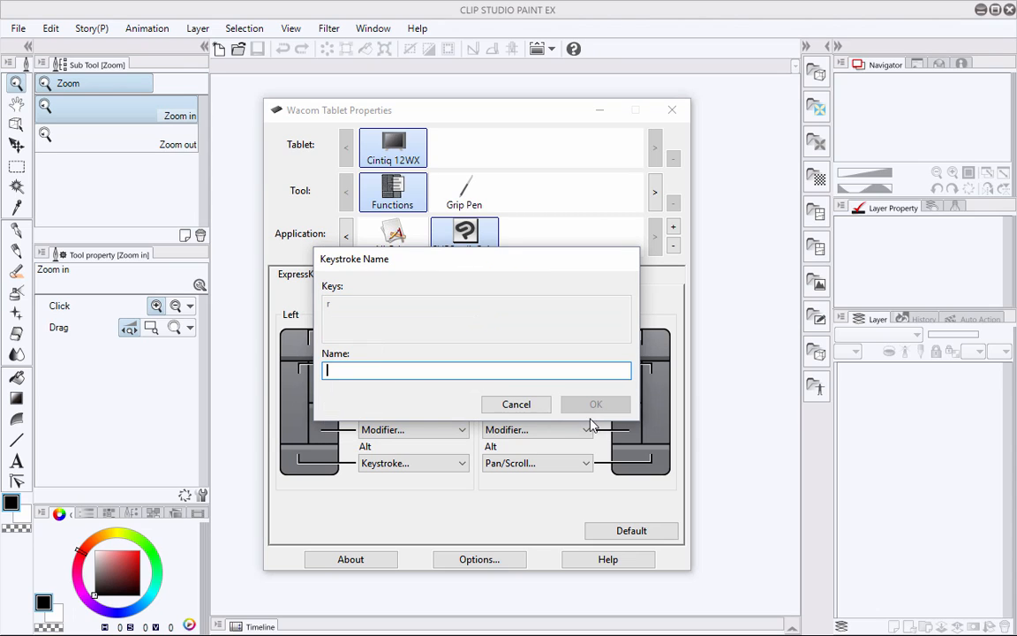
type("ROTATE")
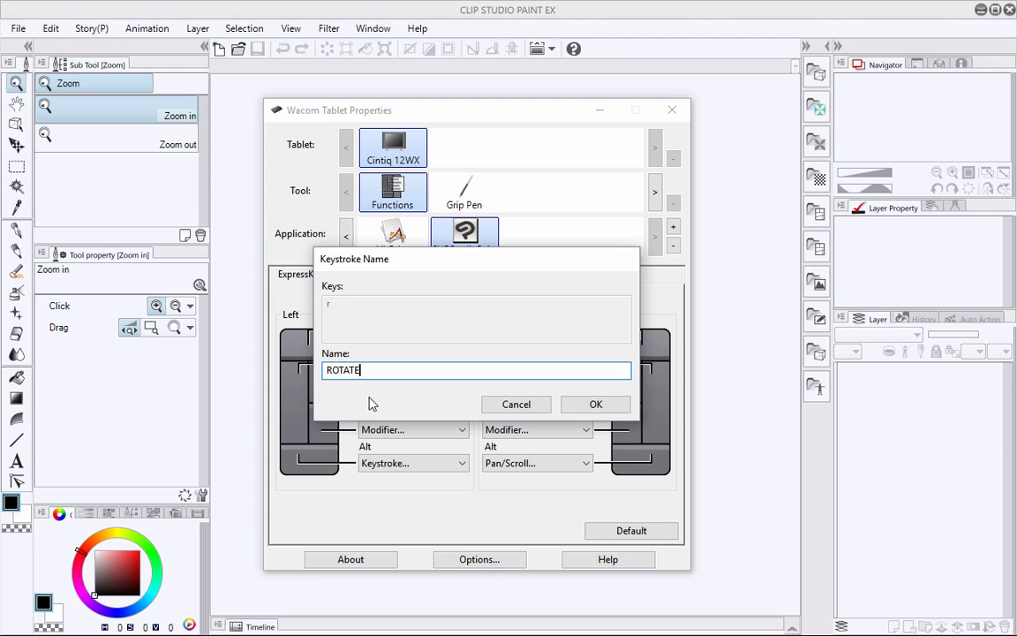
left_click(592, 405)
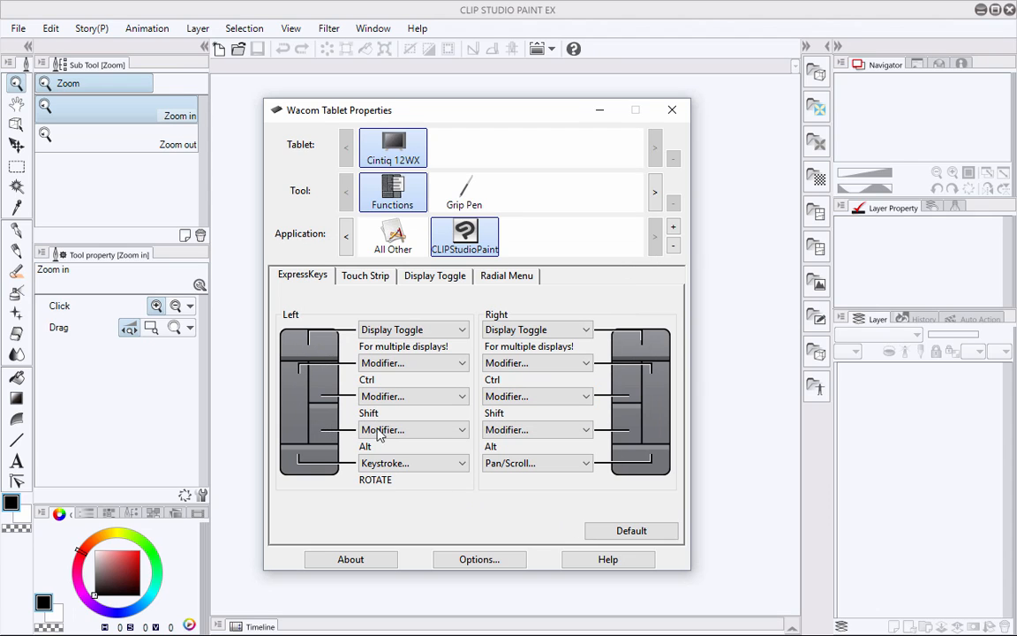
Step: Assign the keystroke /, named ZOOM, to the fourth ExpressKey of the Left group
left_click(460, 429)
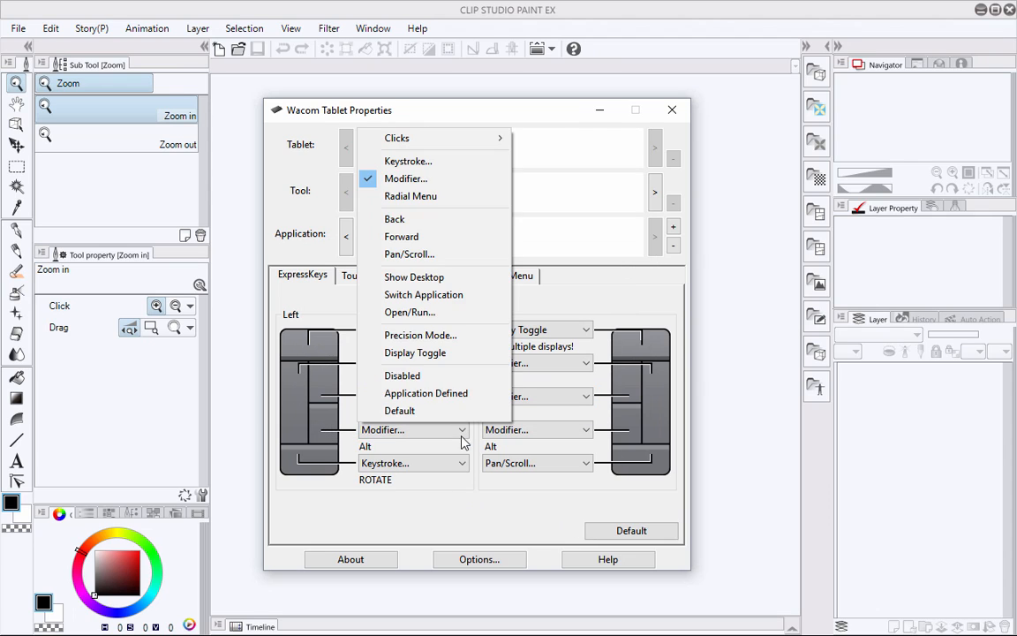
left_click(408, 161)
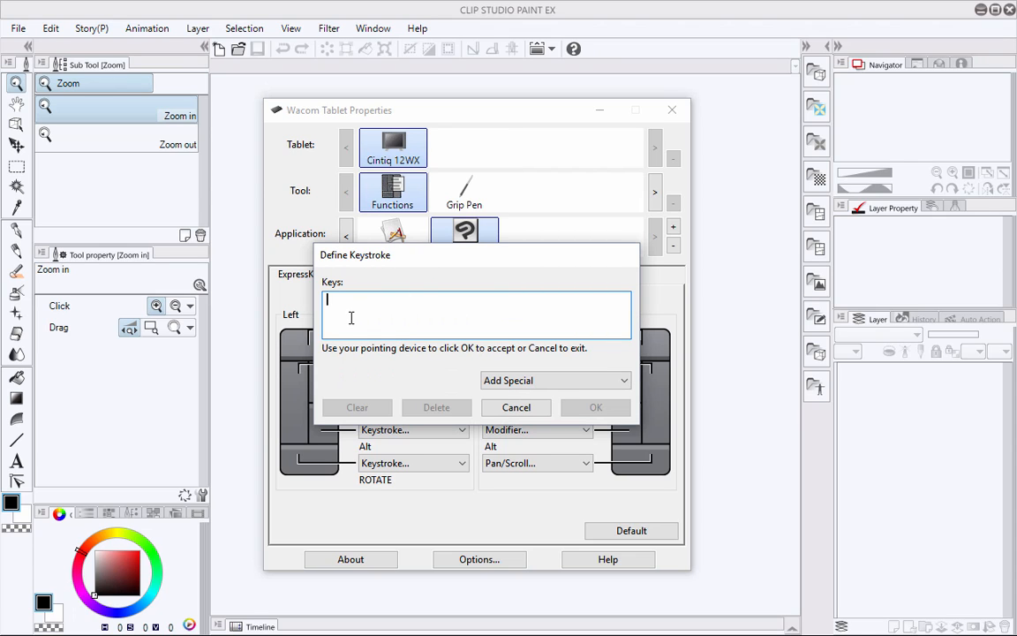
type("/")
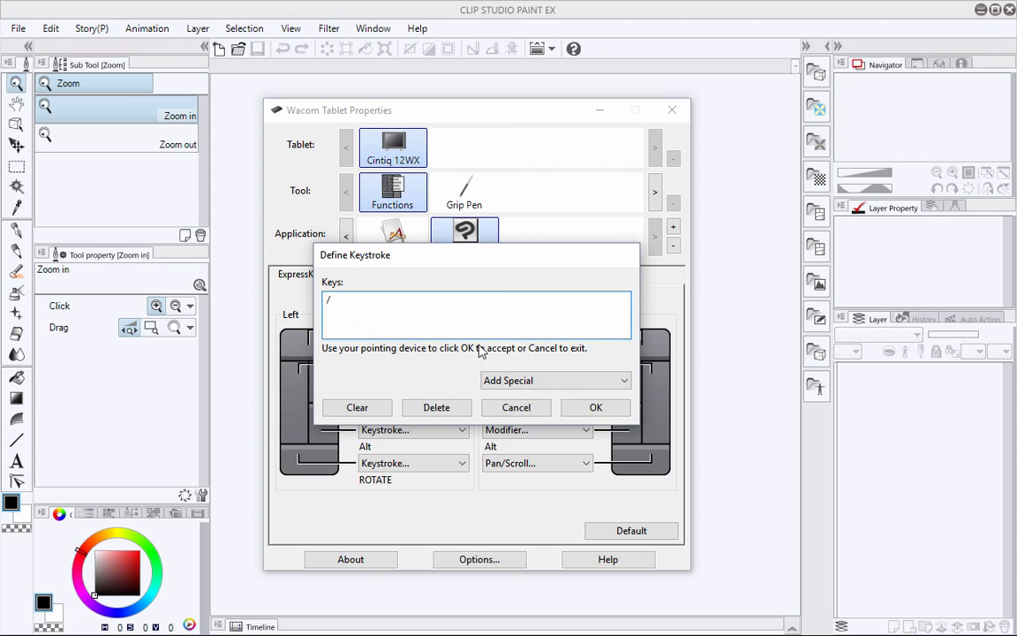
left_click(596, 407)
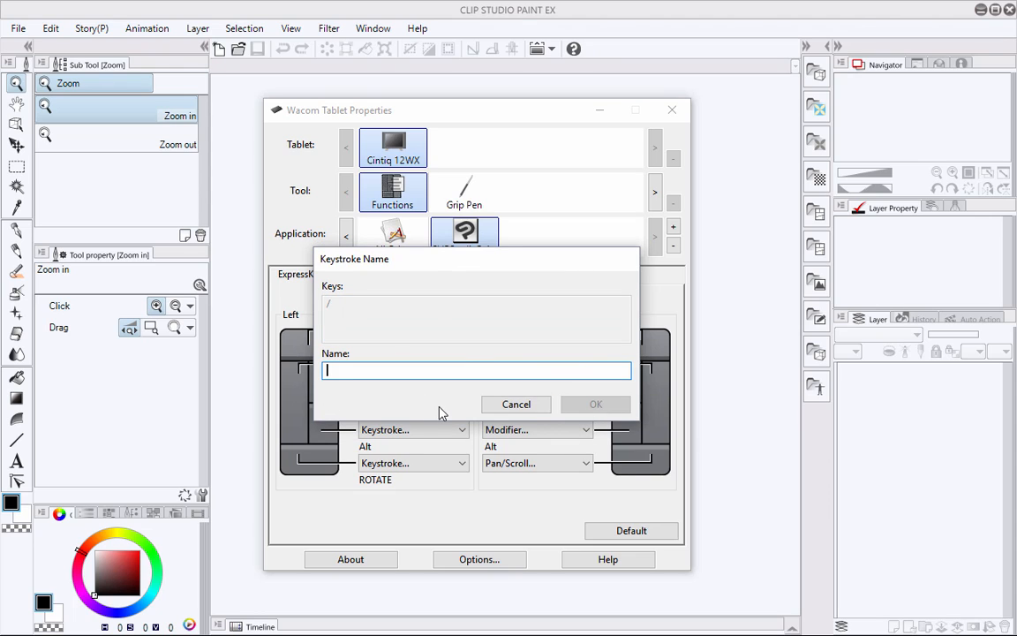
type("ZOOM")
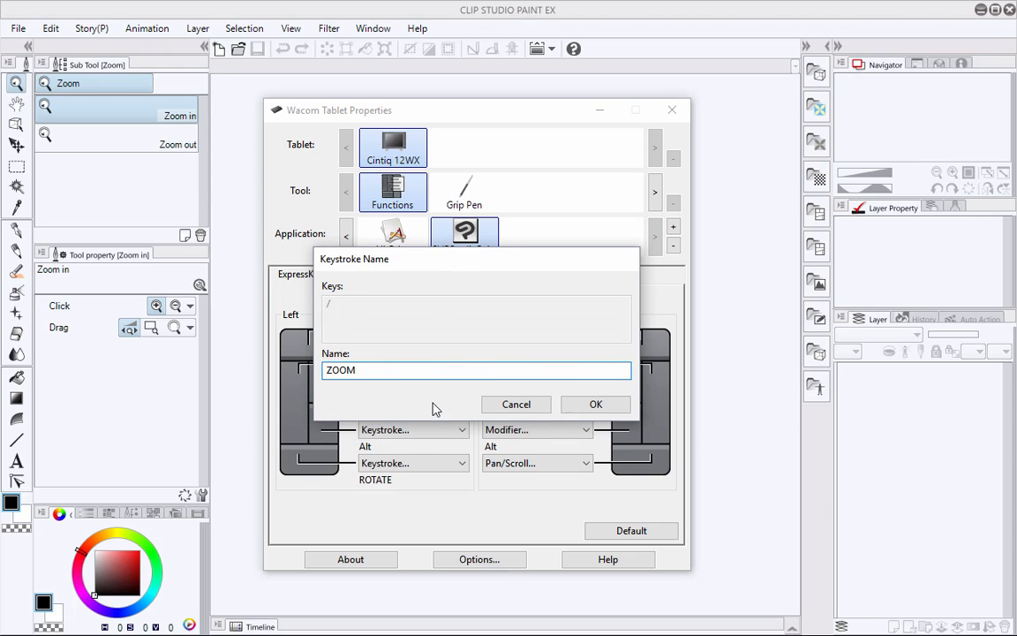
left_click(595, 404)
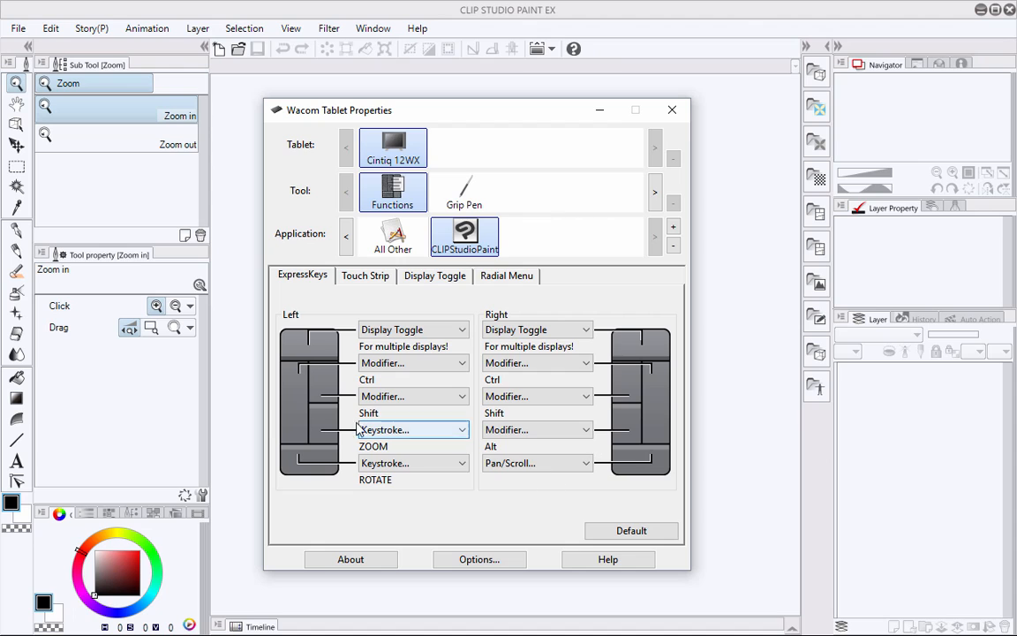
Step: Assign the keystroke Ctrl+Z, named UNDO, to the third ExpressKey of the Left group
left_click(460, 396)
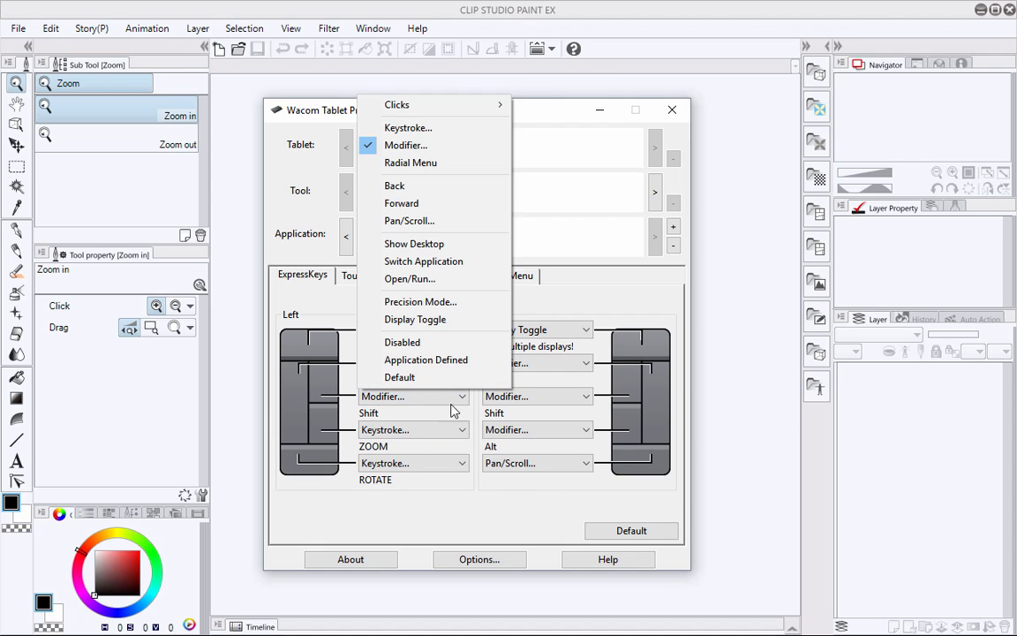
left_click(412, 132)
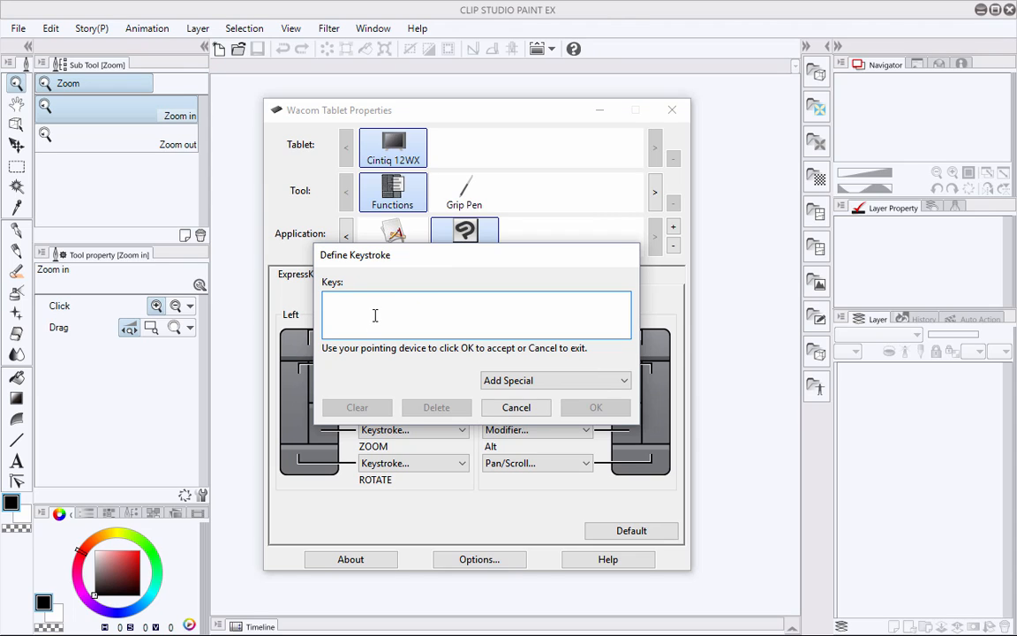
key("ctrl+z")
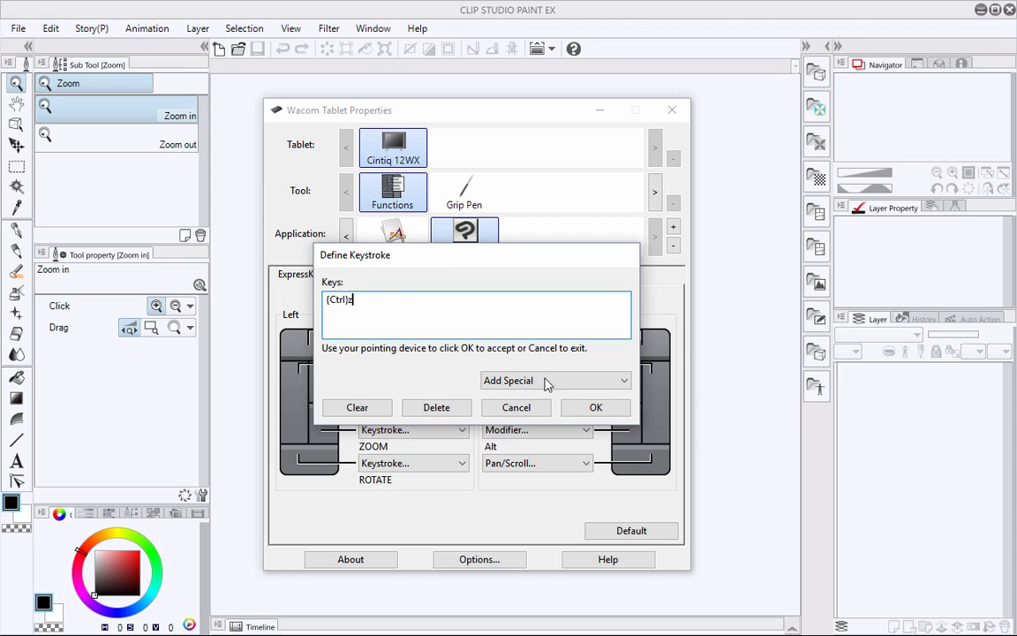
left_click(595, 407)
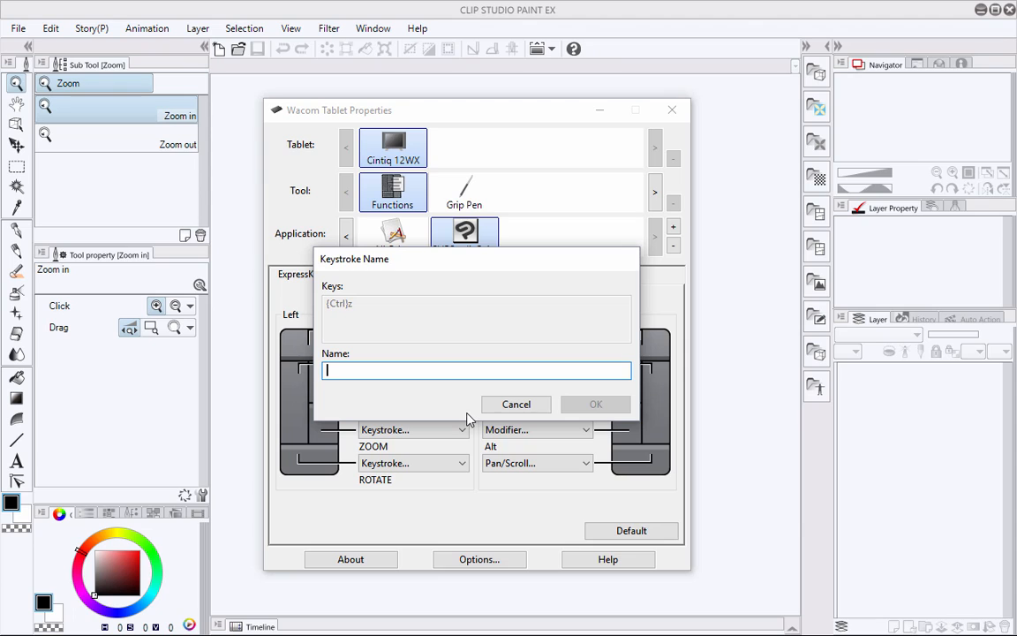
type("UNDO")
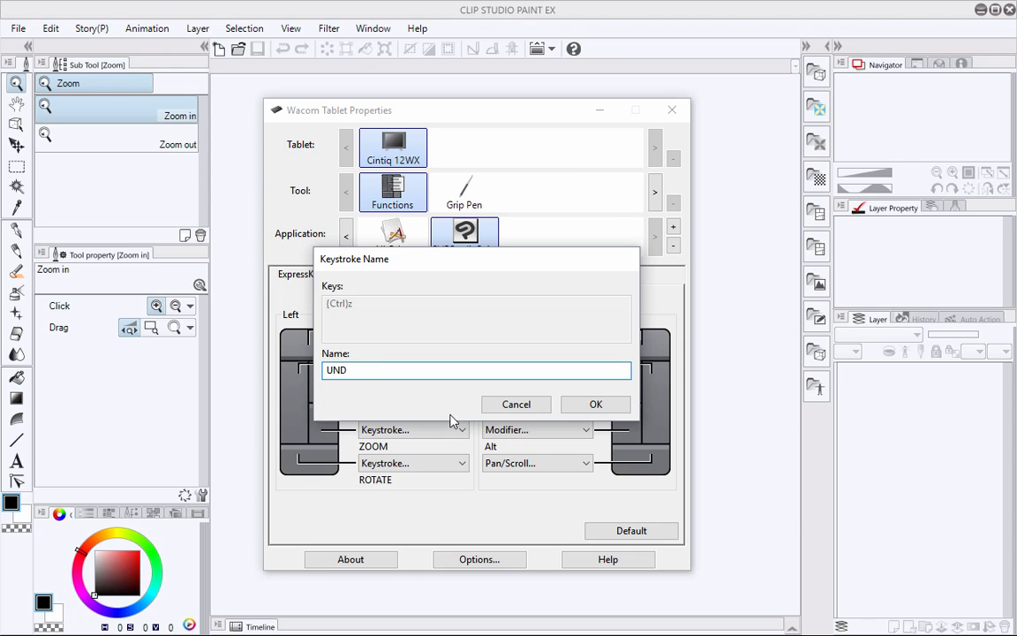
left_click(583, 408)
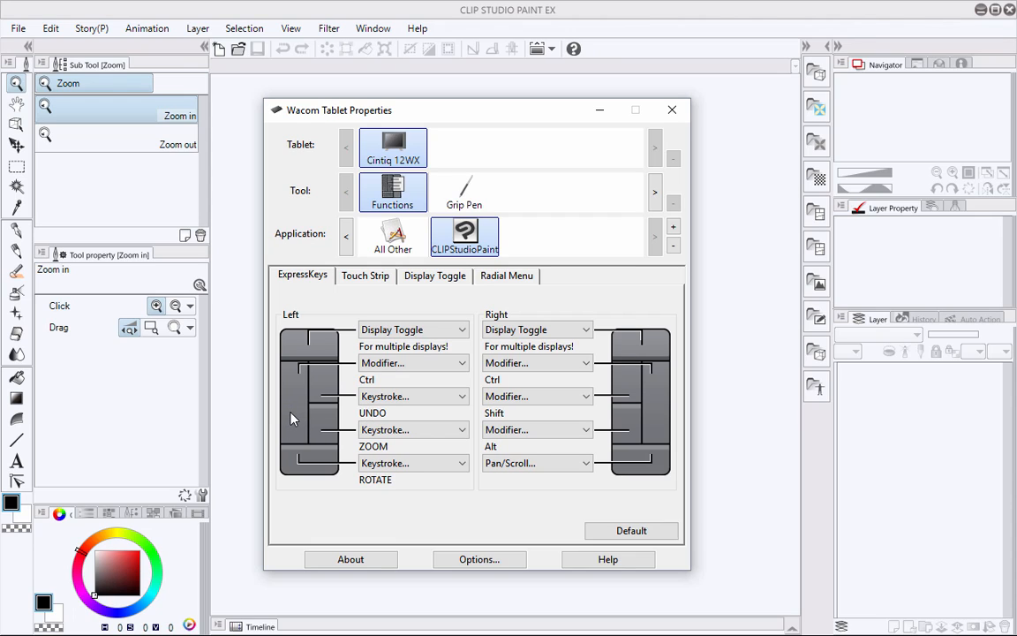
Step: Set the second ExpressKey of the Left group to the Right Click function
left_click(459, 362)
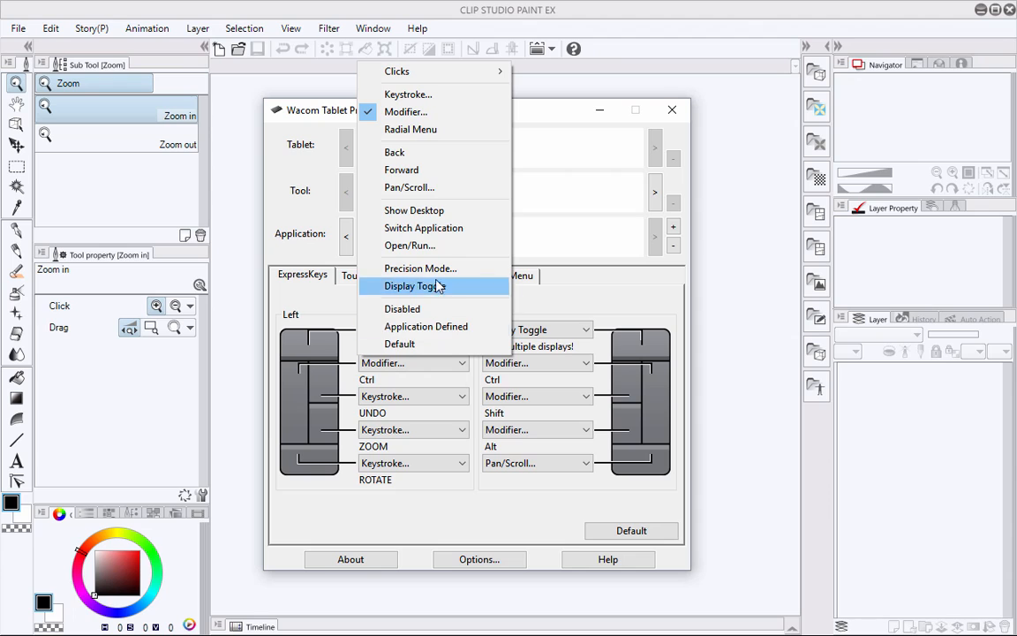
mouse_move(412, 81)
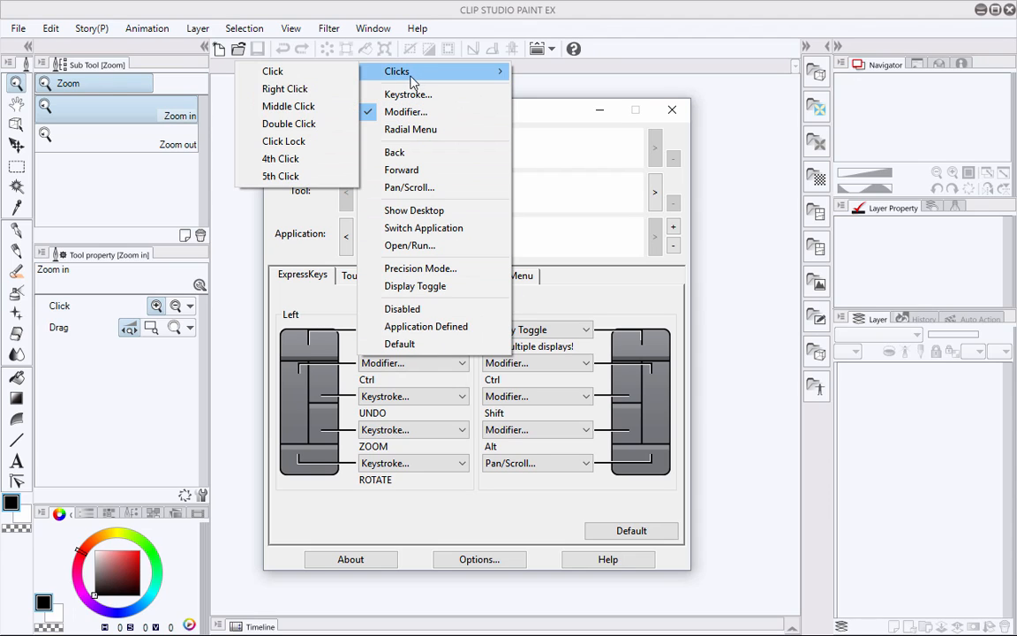
left_click(289, 88)
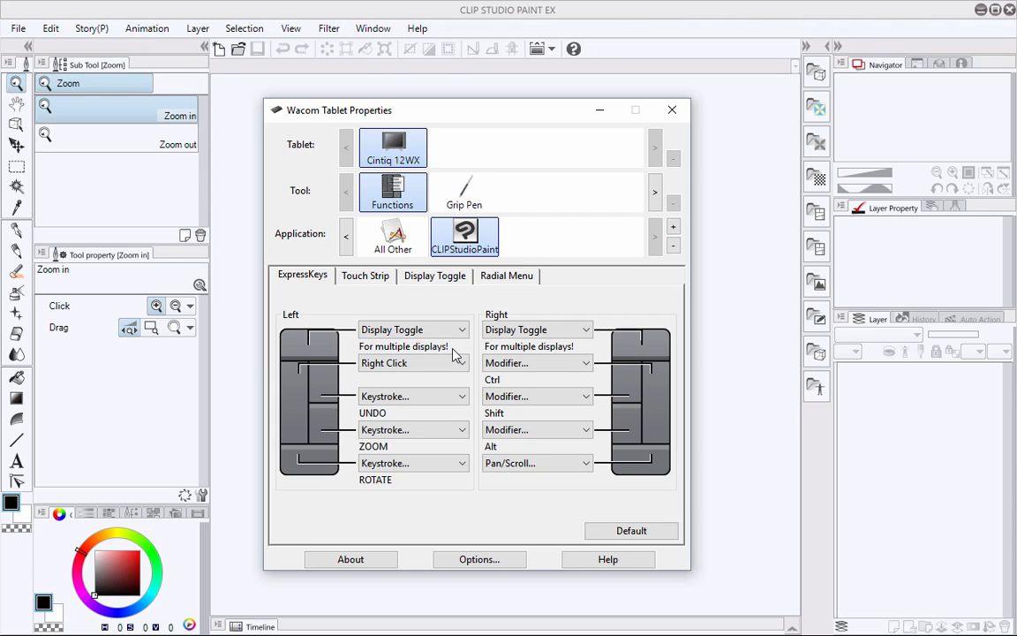
left_click(365, 279)
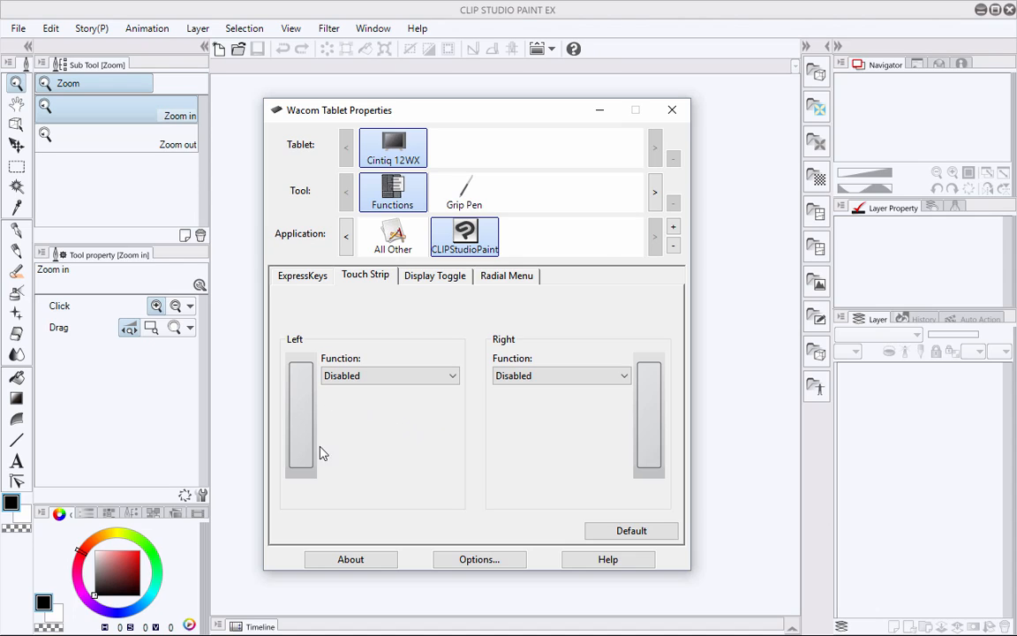
left_click(451, 378)
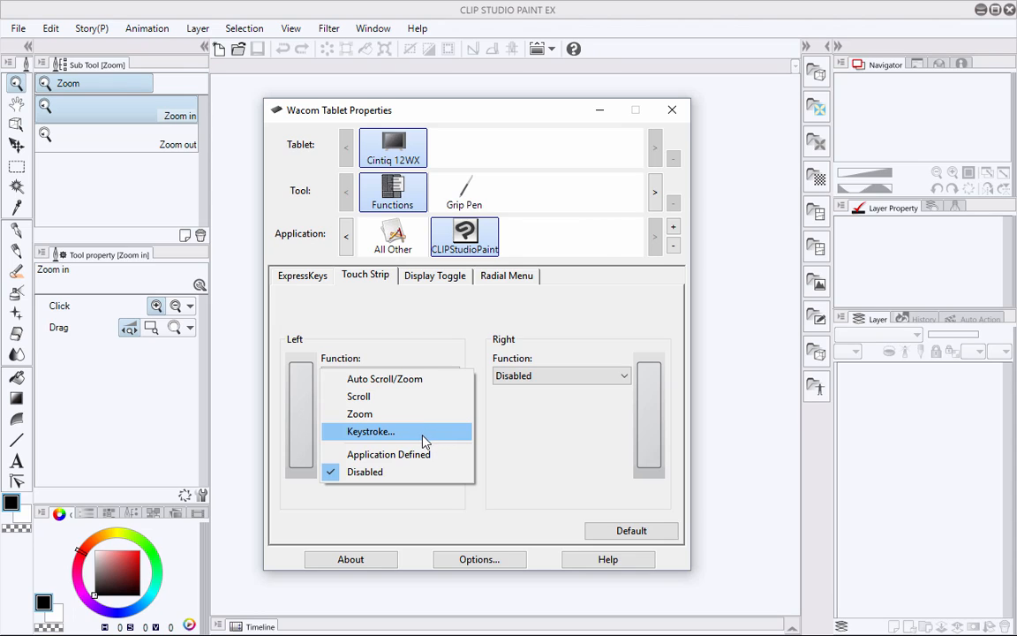
left_click(389, 431)
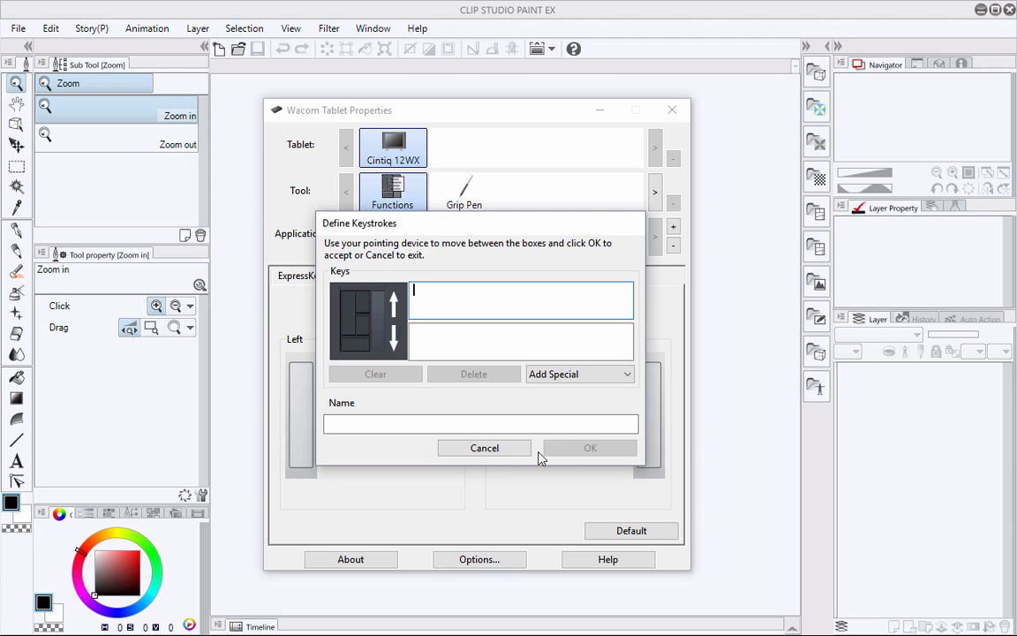
left_click(483, 448)
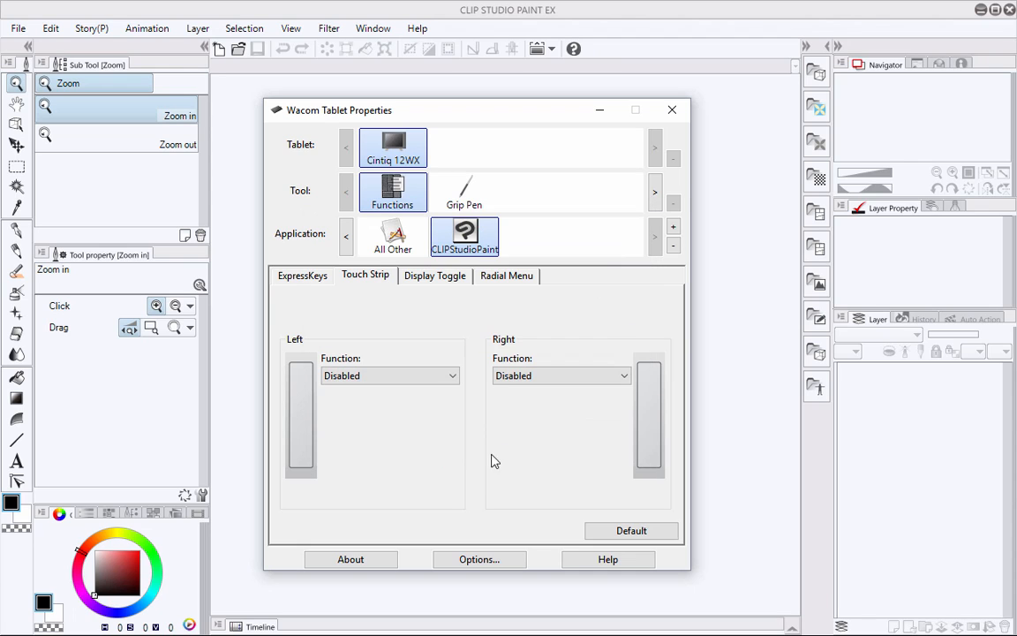
left_click(321, 280)
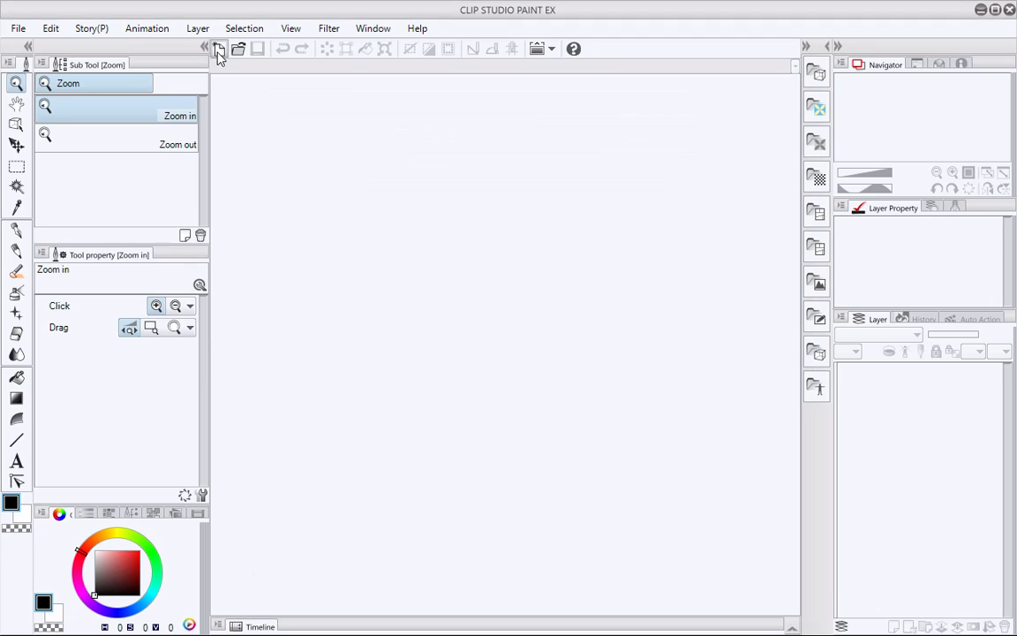
Step: Create a new A4 canvas at 600 dpi and reduce the Color change brush size to 60
left_click(219, 49)
left_click(345, 39)
key("[")
key("[")
key("[")
key("[")
key("[")
key("[")
key("[")
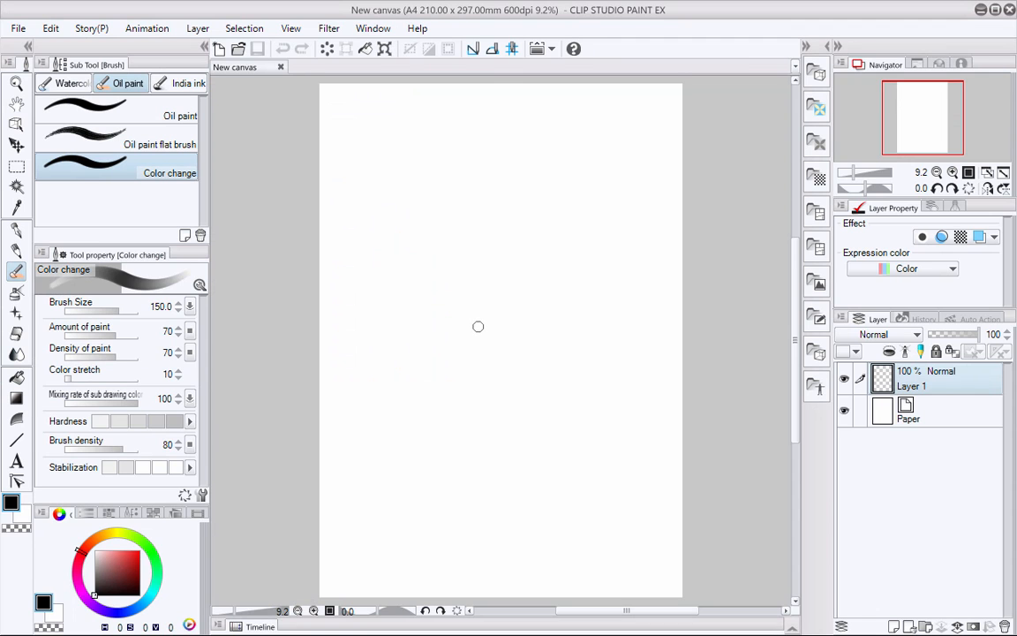
Step: Draw the black outline of a box with three visible faces in the middle of the canvas, using connected straight brush lines
left_click(361, 267)
left_click(361, 386, "shift")
left_click(508, 446, "shift")
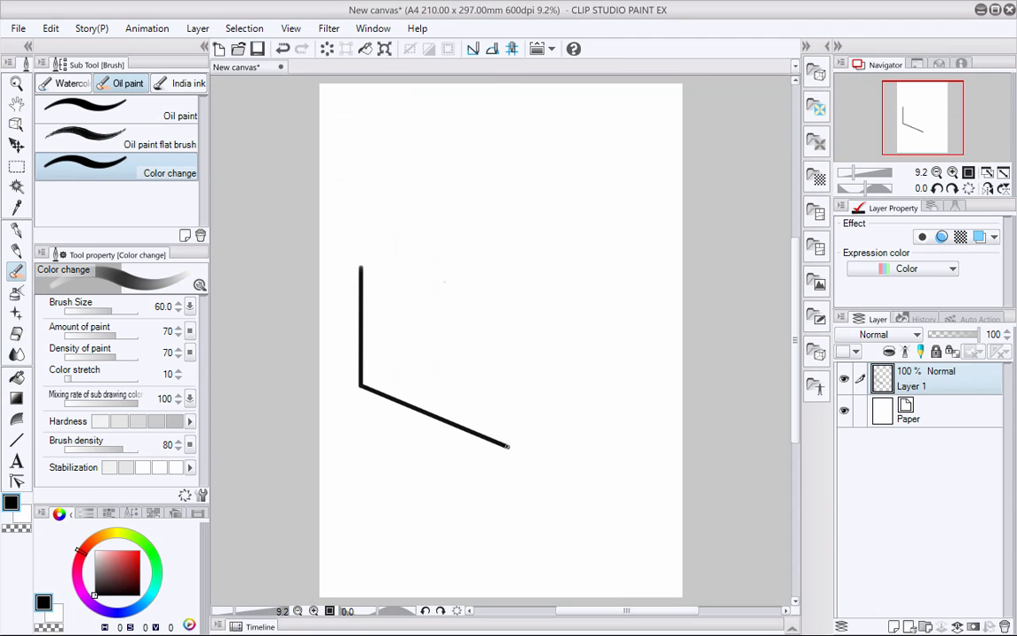
left_click(653, 384, "shift")
left_click(652, 266, "shift")
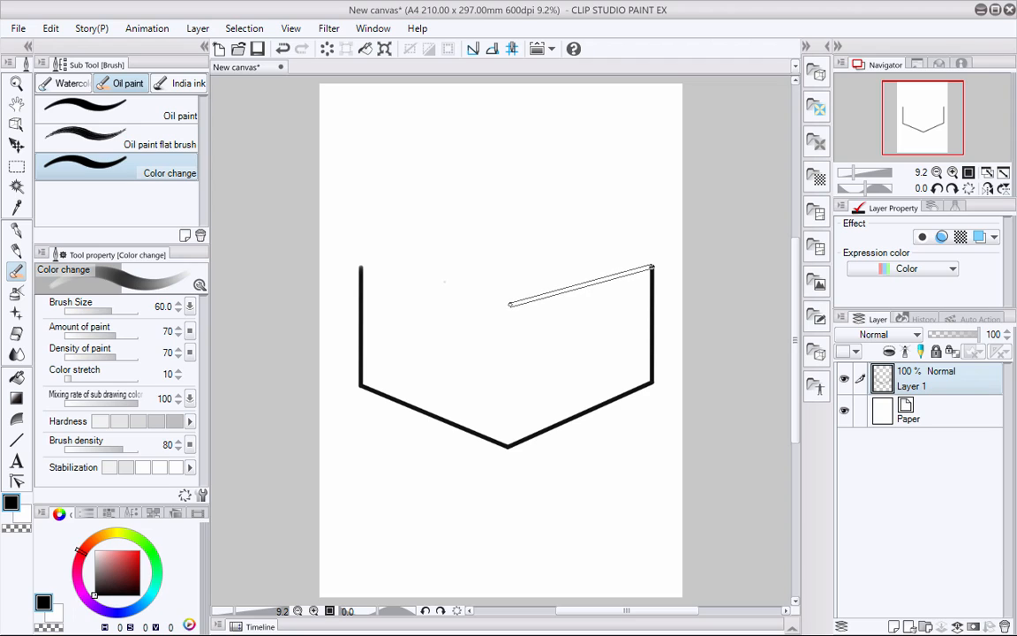
left_click(507, 308, "shift")
left_click(361, 266, "shift")
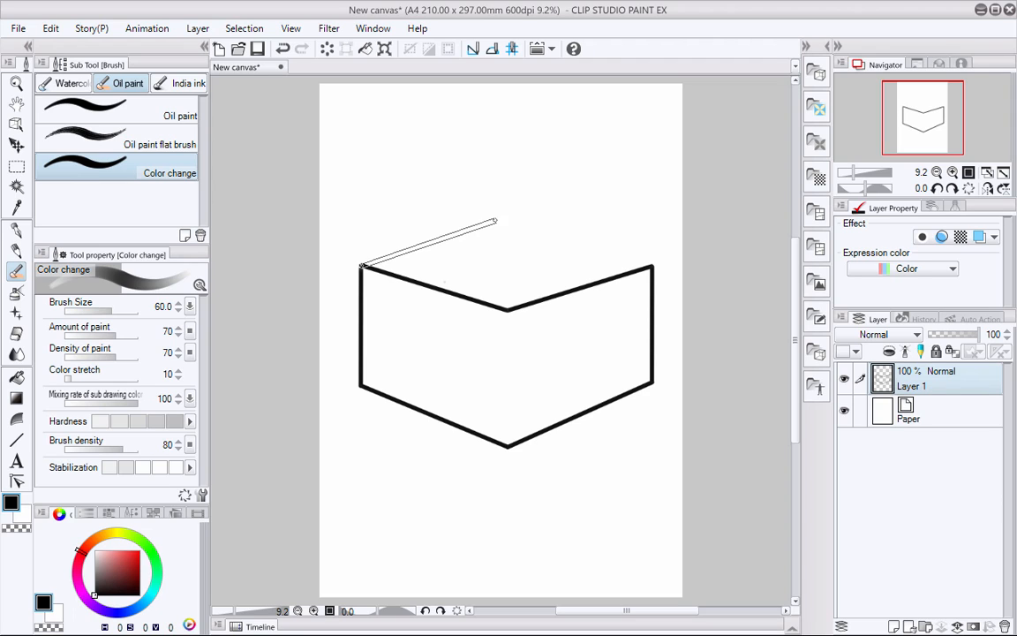
left_click(501, 218, "shift")
left_click(651, 265, "shift")
left_click(507, 309)
left_click(508, 444, "shift")
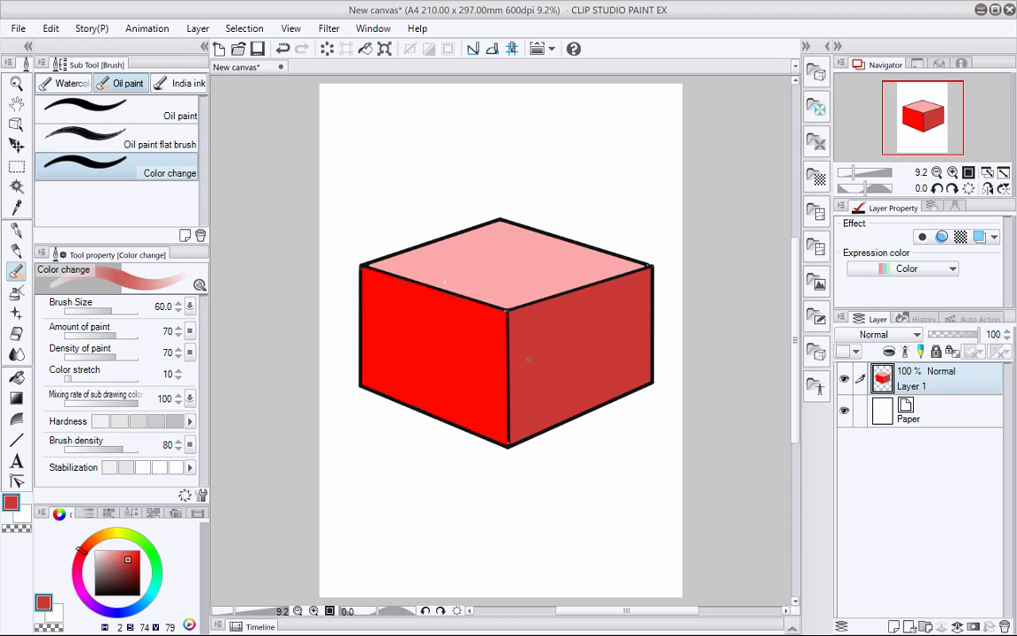
Step: Zoom, rotate and pan the canvas view around the box, and reset the rotation
key("ctrl+space")
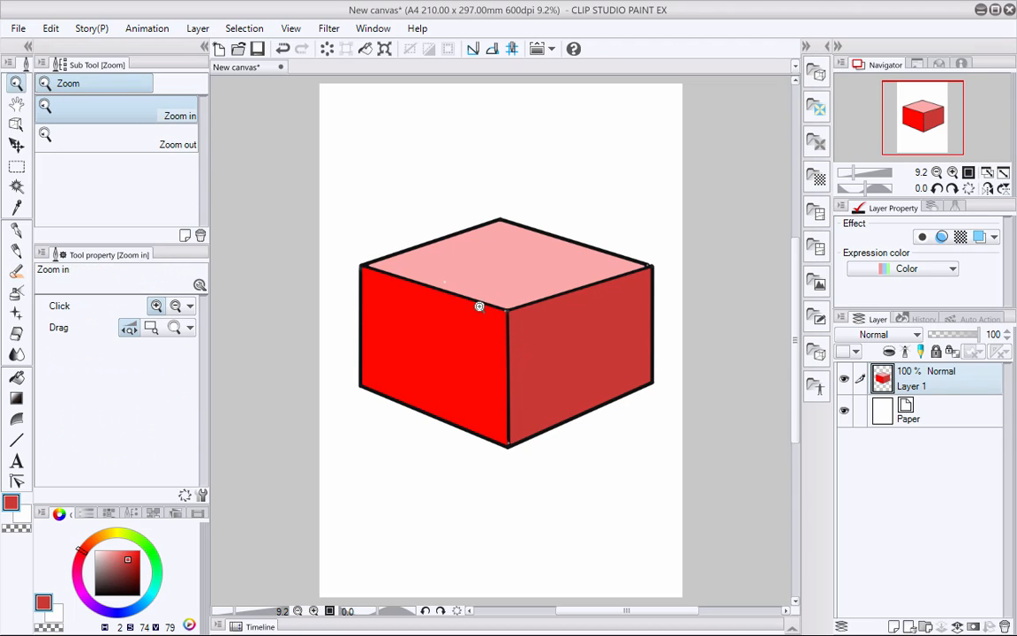
mouse_move(479, 306)
left_mouse_down()
mouse_move(552, 306)
mouse_move(466, 303)
mouse_move(460, 354)
mouse_move(495, 297)
mouse_move(454, 318)
mouse_move(481, 282)
left_mouse_up()
key("shift+space")
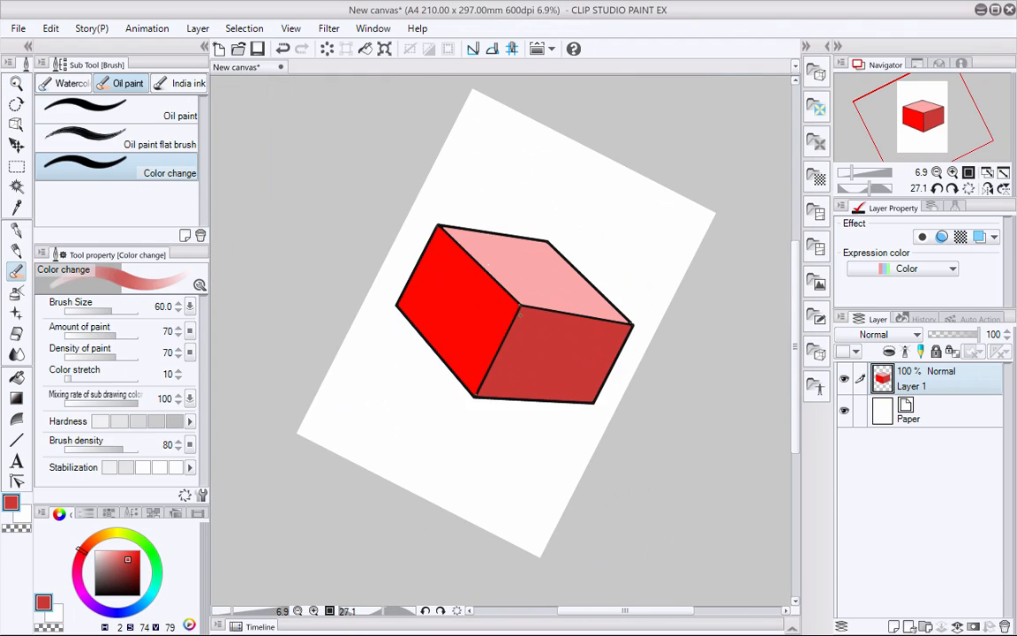
key("ctrl+space")
mouse_move(534, 311)
left_mouse_down()
mouse_move(556, 305)
mouse_move(361, 432)
mouse_move(335, 215)
left_mouse_up()
key("space")
key("space")
mouse_move(315, 282)
left_mouse_down()
mouse_move(552, 363)
mouse_move(649, 307)
left_mouse_up()
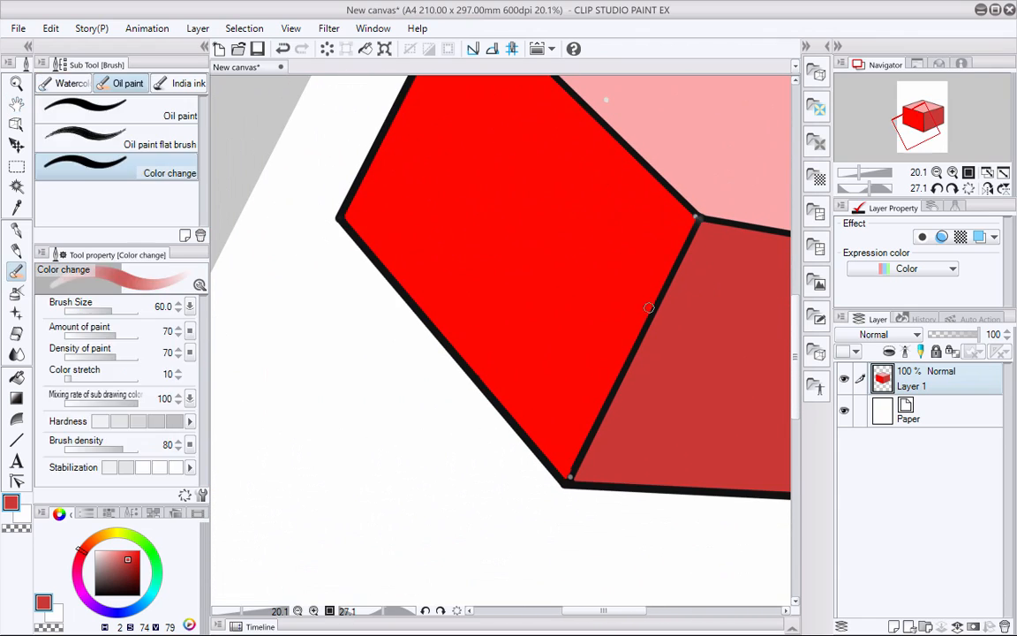
key("shift+space")
double_click(694, 383)
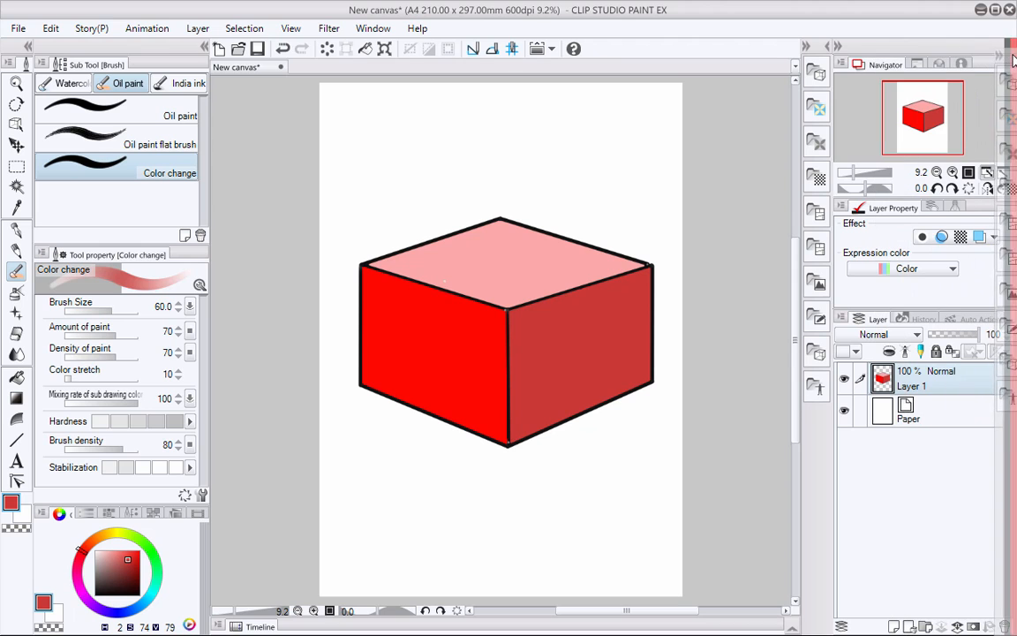
Step: Dock the Material palette column on the outer side of the Navigator and Layer column, and collapse it
left_click_drag(1013, 60, 1011, 64)
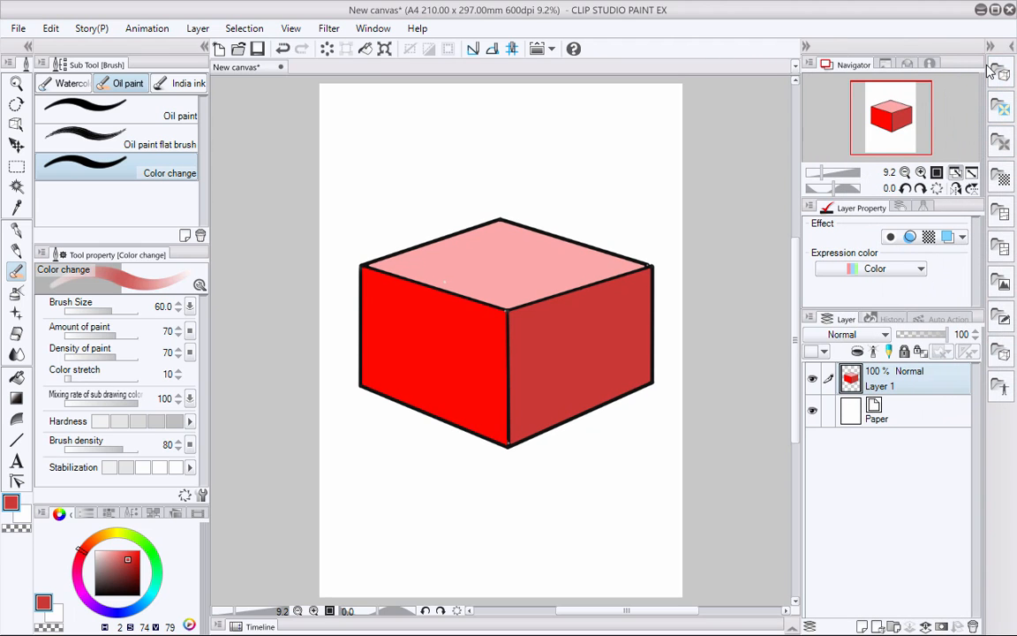
left_click(991, 46)
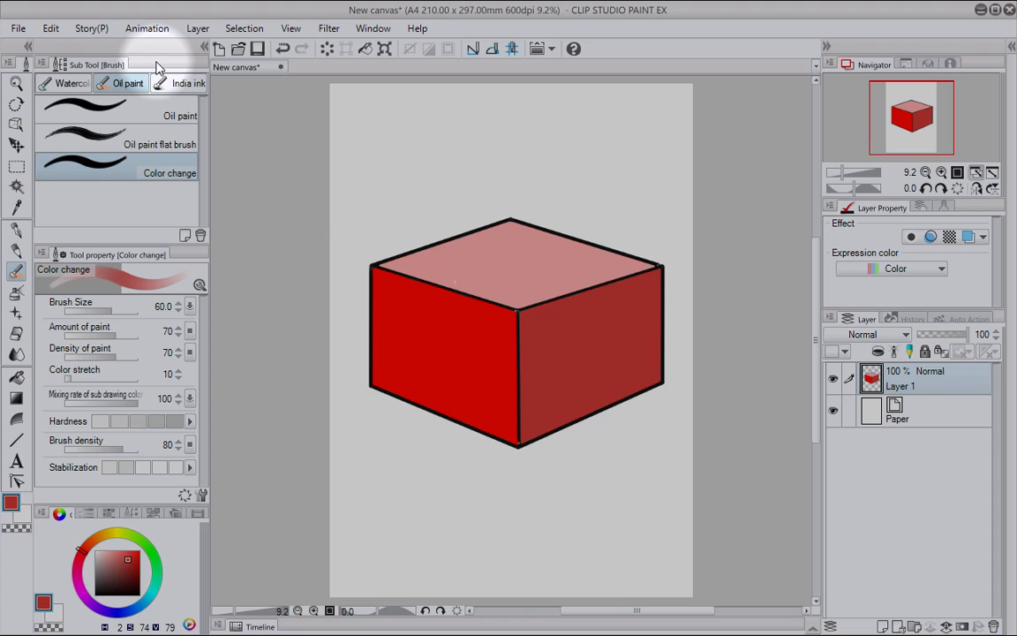
Step: Dock the Sub Tool and color palette column beside the Navigator column, with the Tool palette between it and the canvas
left_click_drag(157, 67, 132, 46)
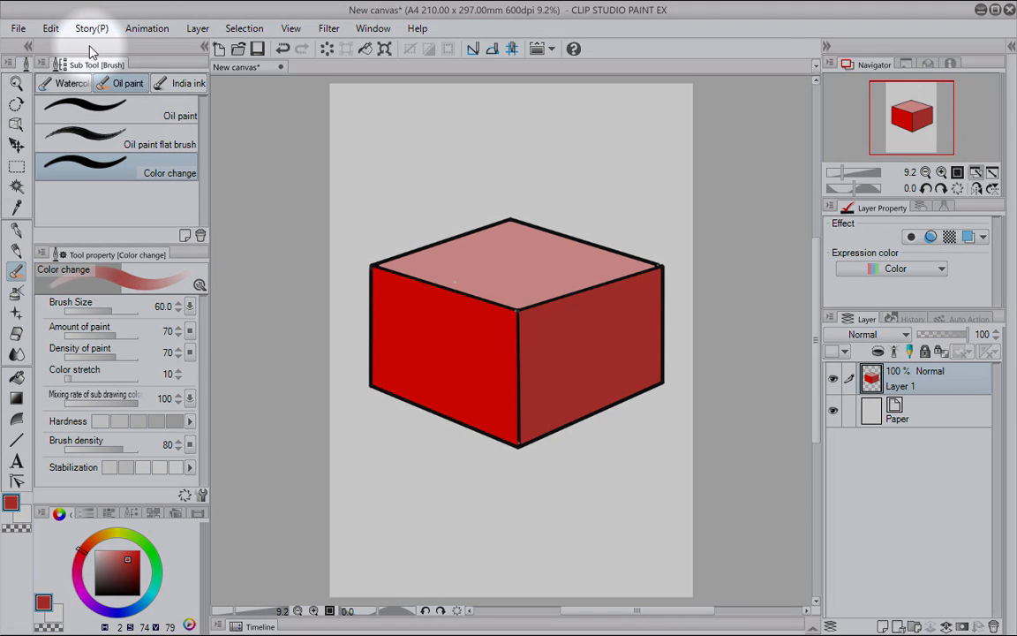
left_click_drag(99, 46, 817, 60)
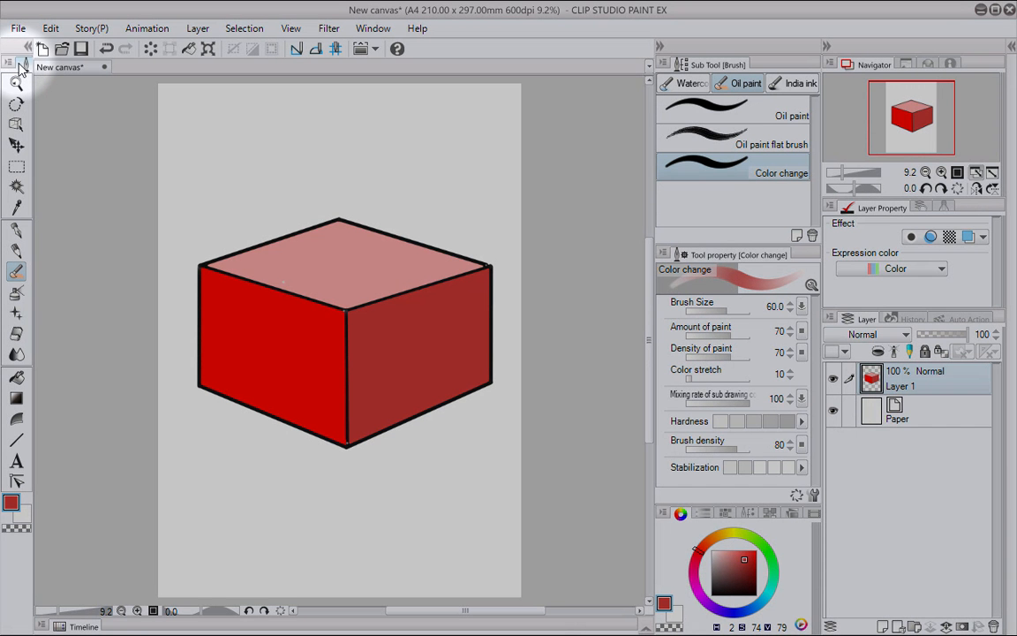
left_click_drag(24, 68, 642, 69)
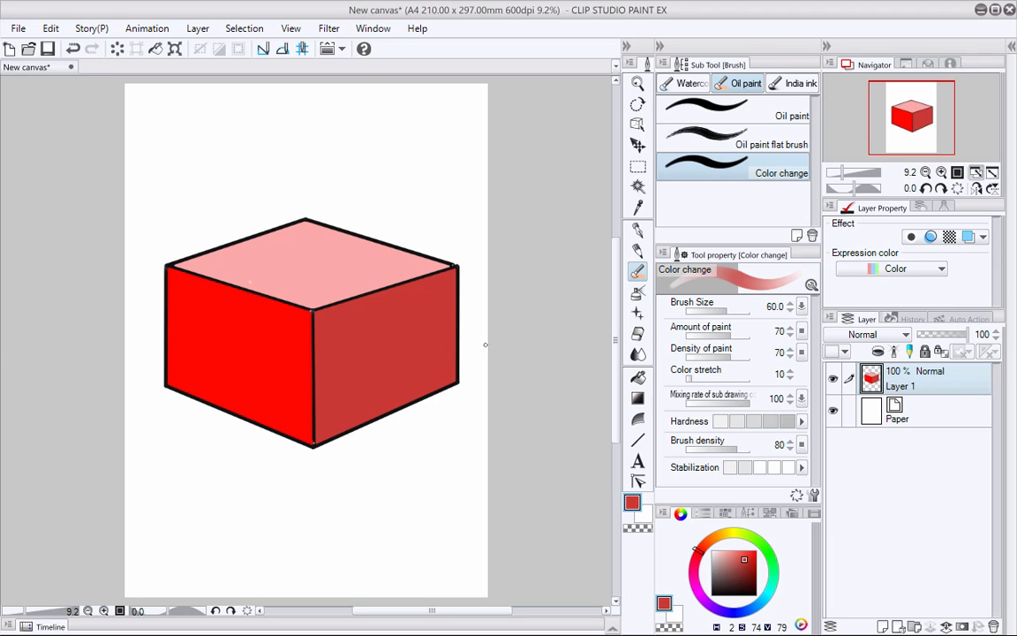
Step: Sketch a small winking face above the box with all palettes hidden, and show the palettes again
key("Tab")
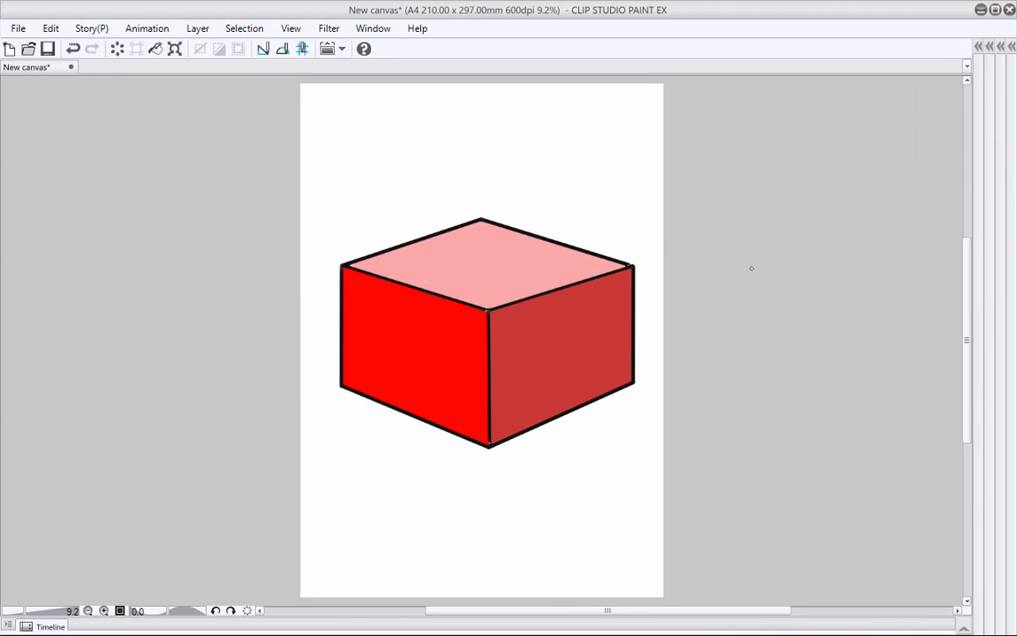
mouse_move(481, 136)
left_mouse_down()
mouse_move(433, 141)
mouse_move(458, 125)
mouse_move(459, 148)
mouse_move(491, 153)
mouse_move(464, 179)
left_mouse_up()
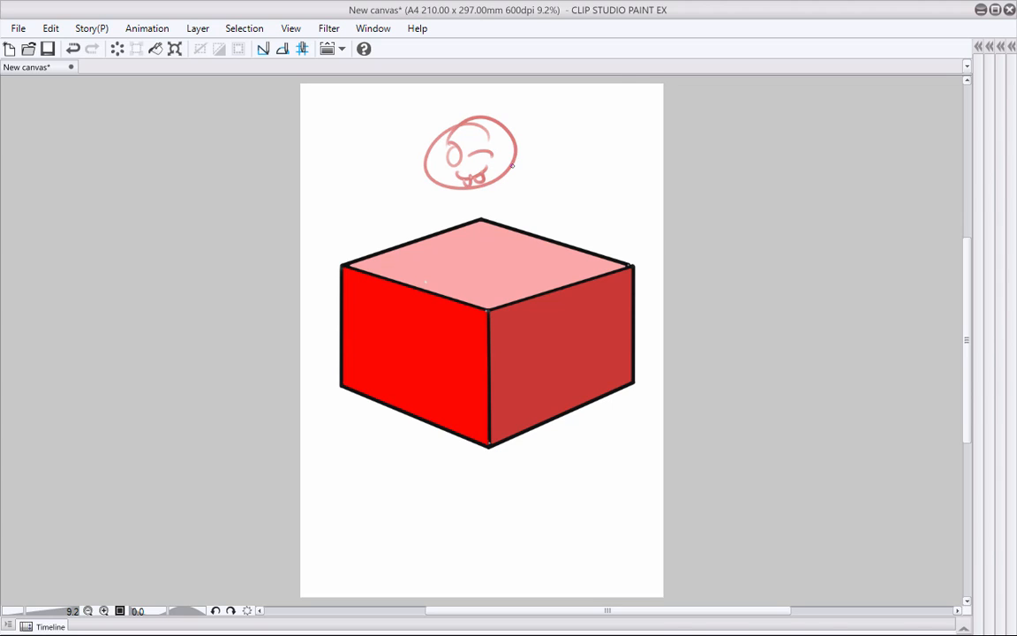
key("Tab")
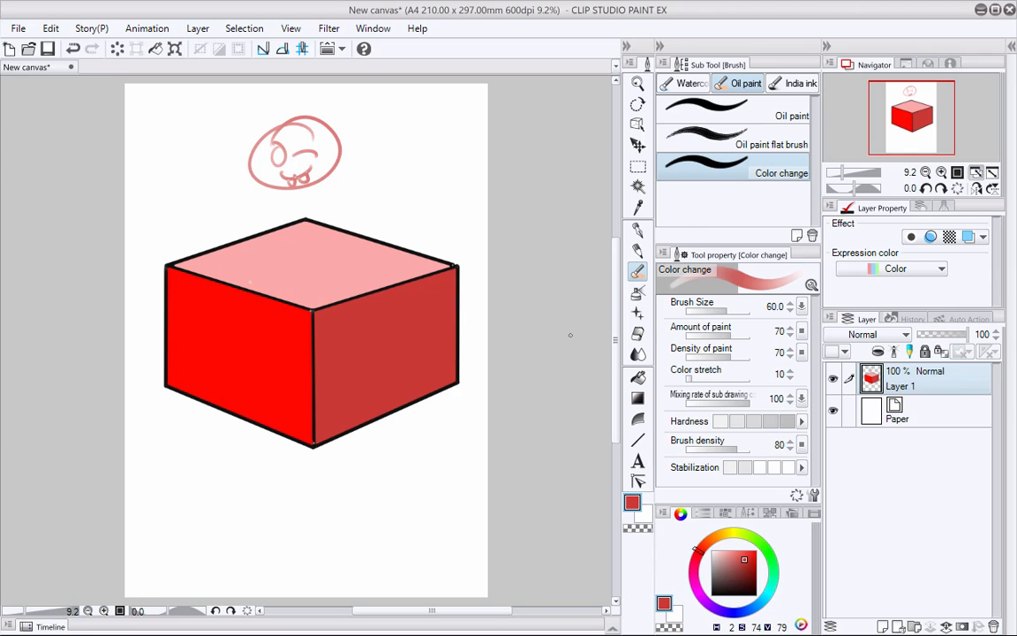
Step: Register the current palette layout as a workspace named SG
left_click(373, 28)
mouse_move(494, 58)
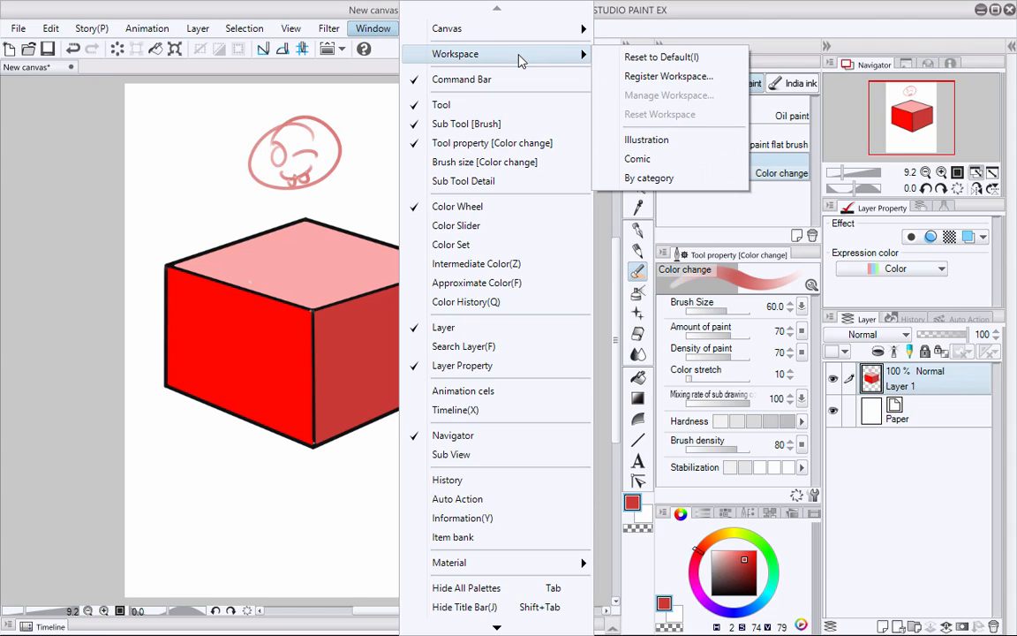
left_click(692, 77)
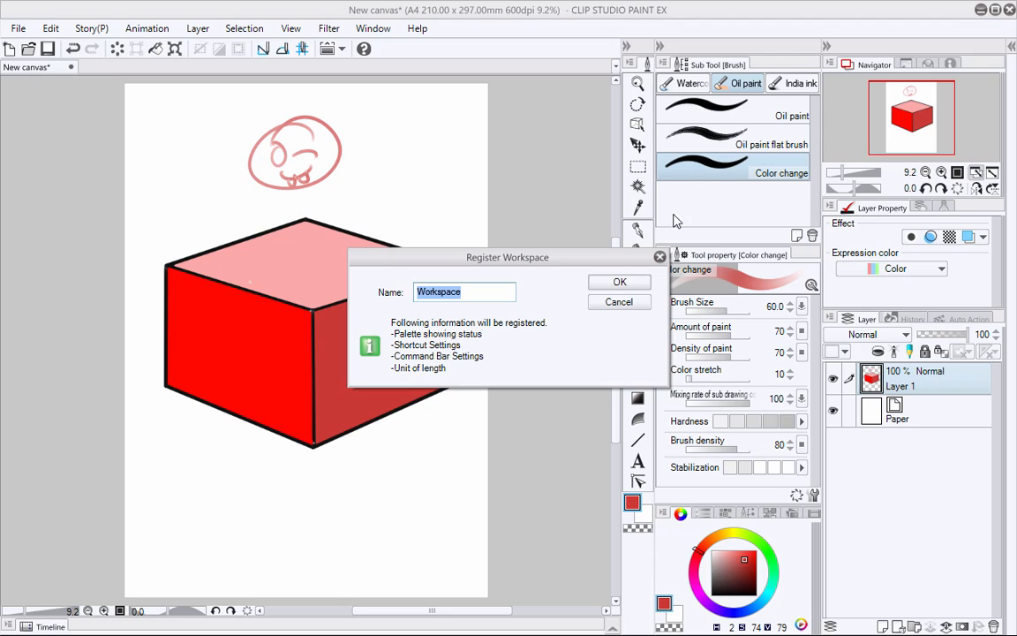
type("SG")
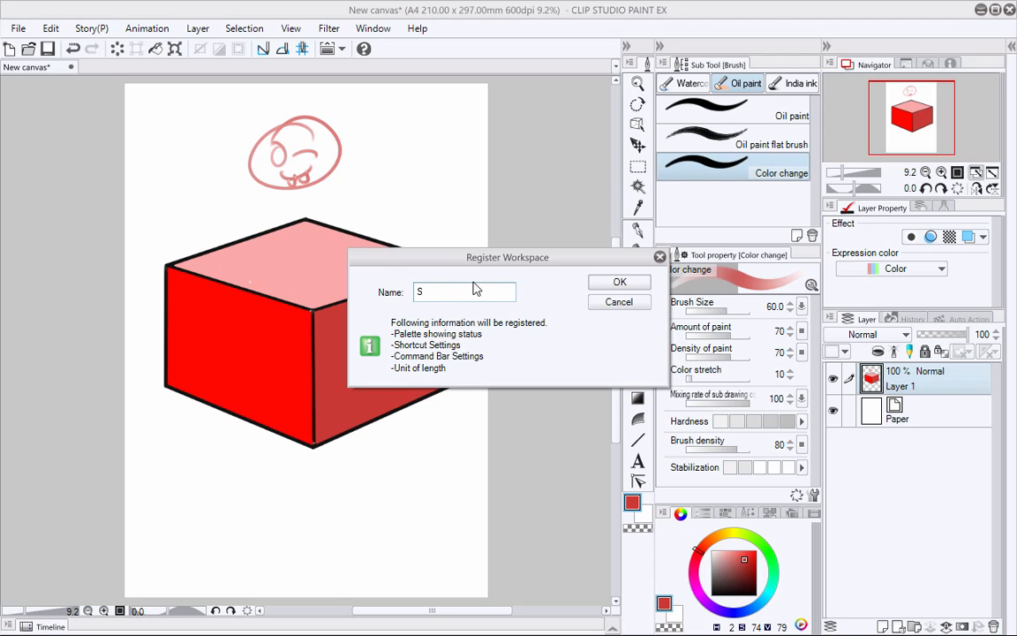
left_click(620, 284)
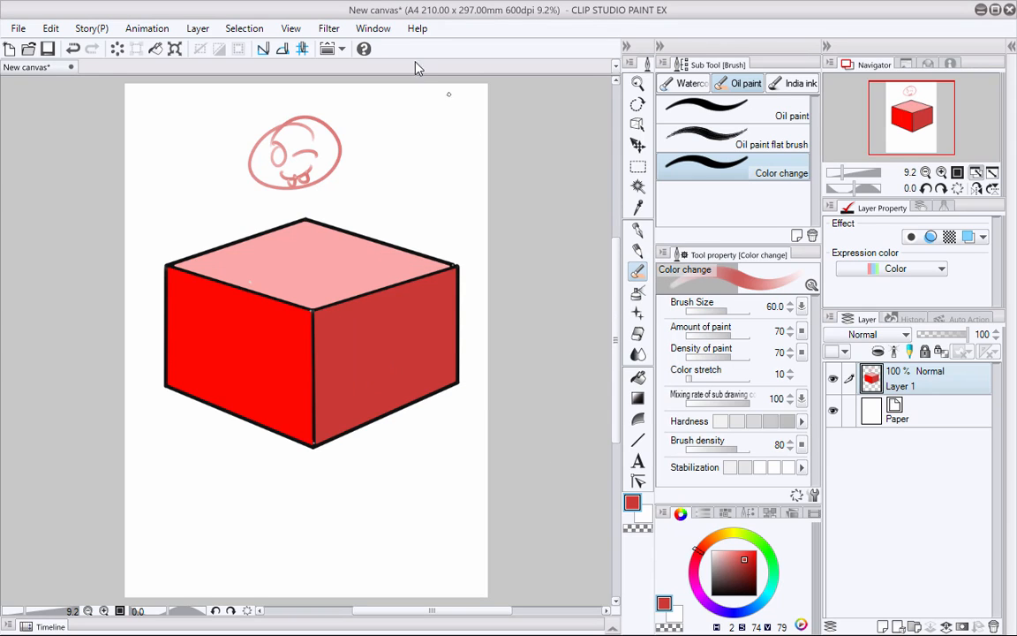
Step: Switch to the Illustration workspace, importing its shortcut, command bar and unit settings
left_click(352, 32)
mouse_move(540, 65)
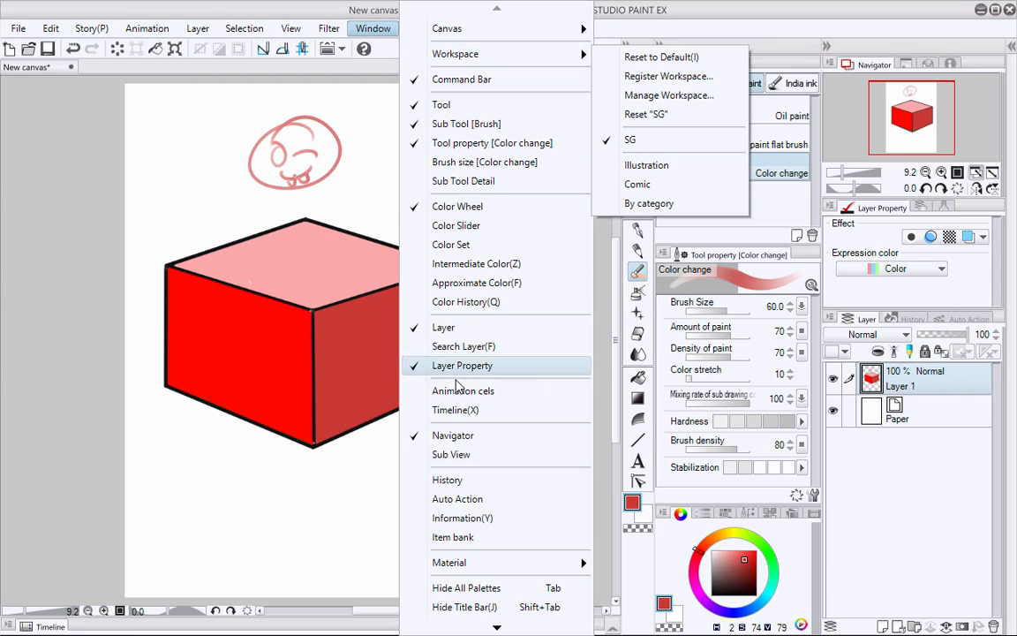
left_click(638, 167)
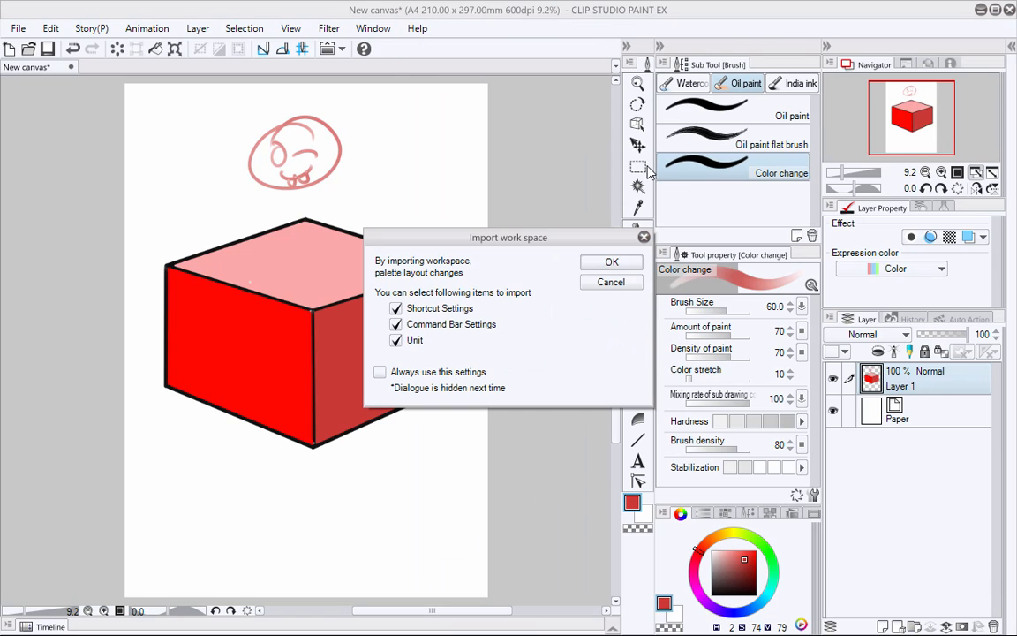
left_click(611, 259)
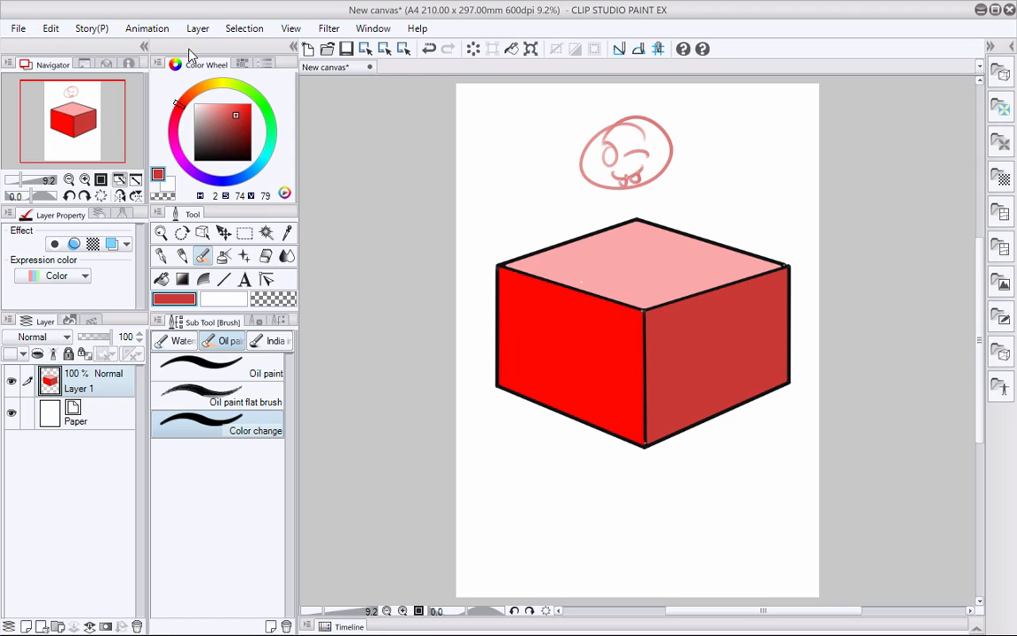
Step: Move both palette columns to the opposite side of the canvas, with the Color Wheel and Tool column nearest the canvas
left_click_drag(193, 45, 971, 67)
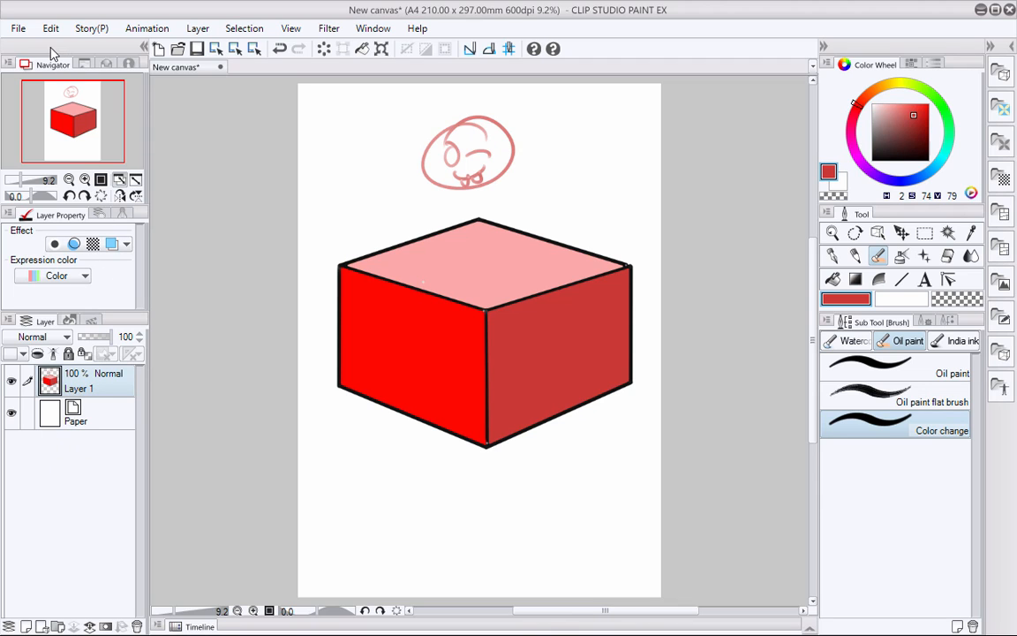
left_click_drag(51, 45, 817, 50)
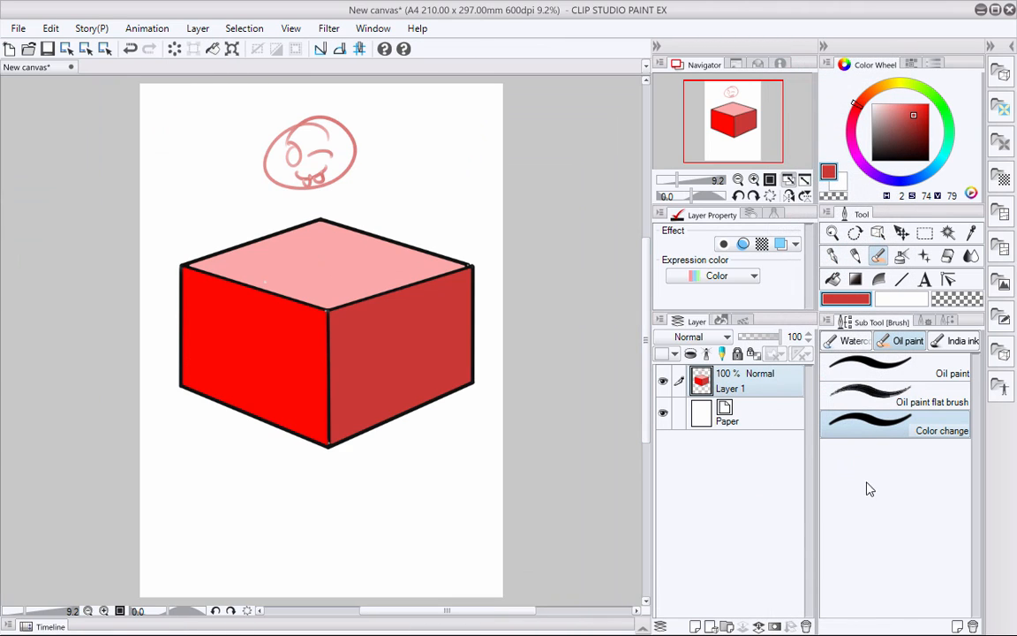
left_click_drag(900, 51, 653, 45)
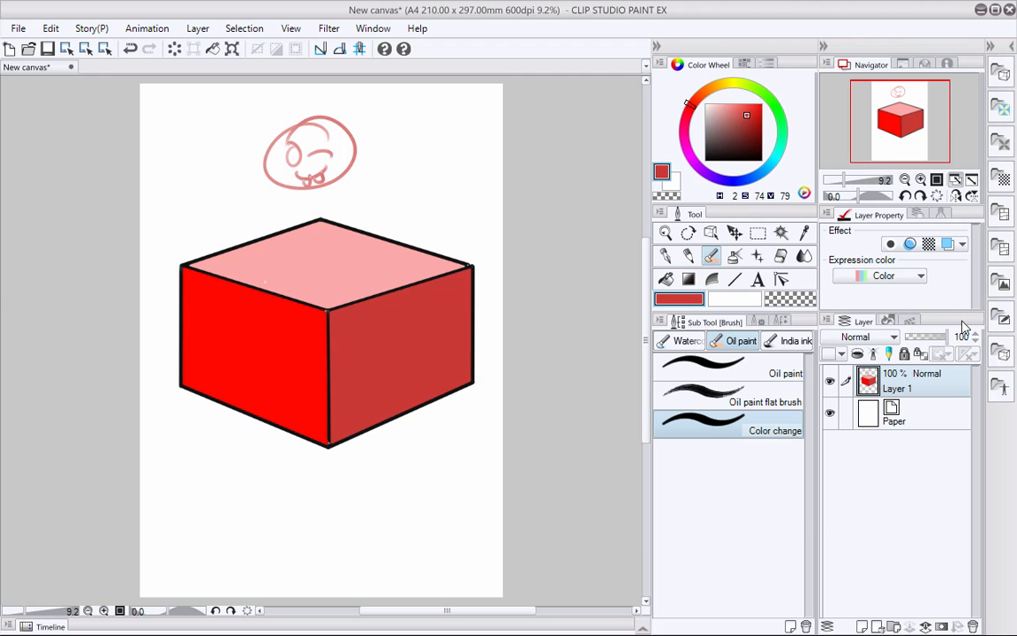
Step: Dock the Layer palette below the Sub Tool palette and shorten the Navigator palette above Layer Property
left_click_drag(956, 322, 797, 616)
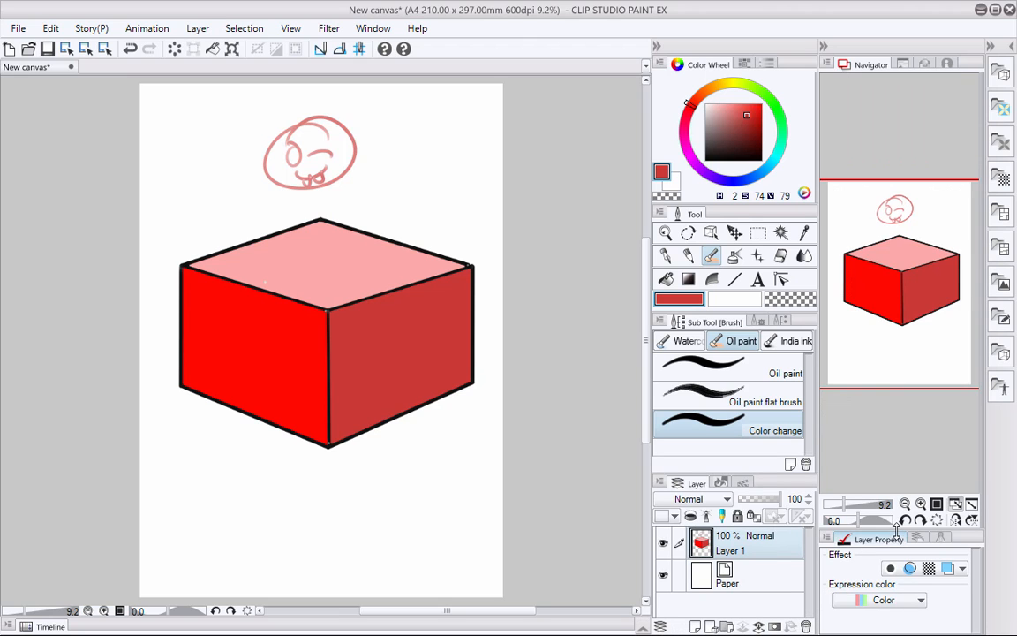
left_click_drag(898, 528, 900, 290)
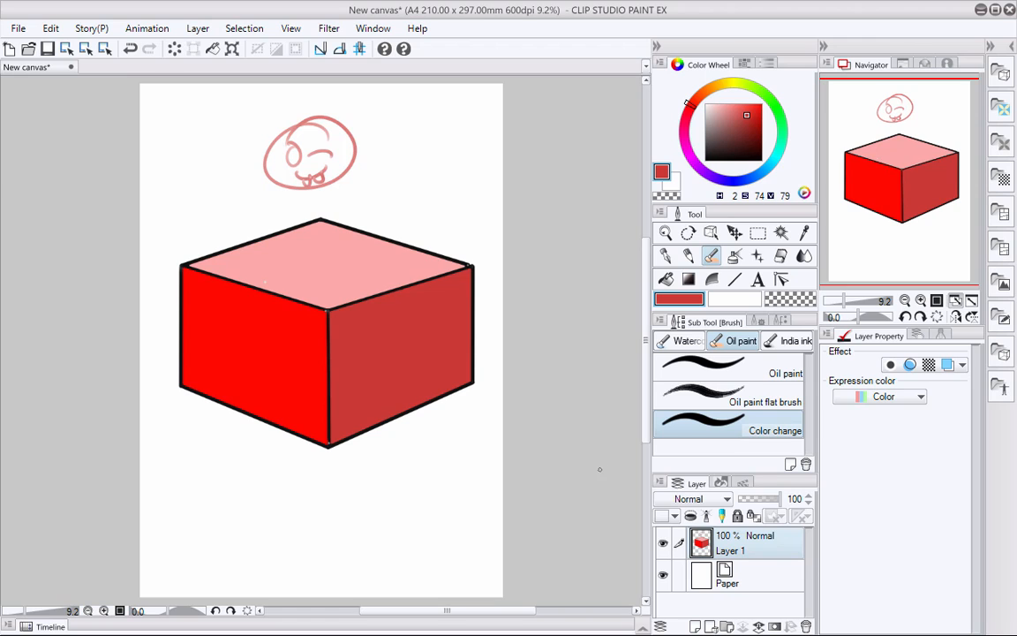
Step: Switch to the SG workspace, importing its shortcut, command bar and unit settings
left_click(369, 28)
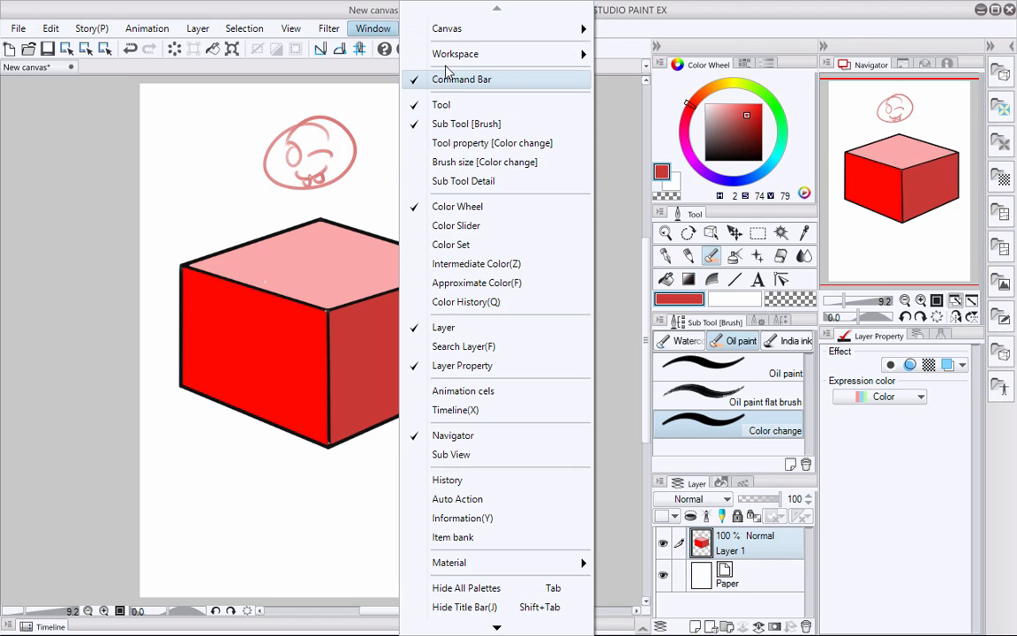
mouse_move(441, 54)
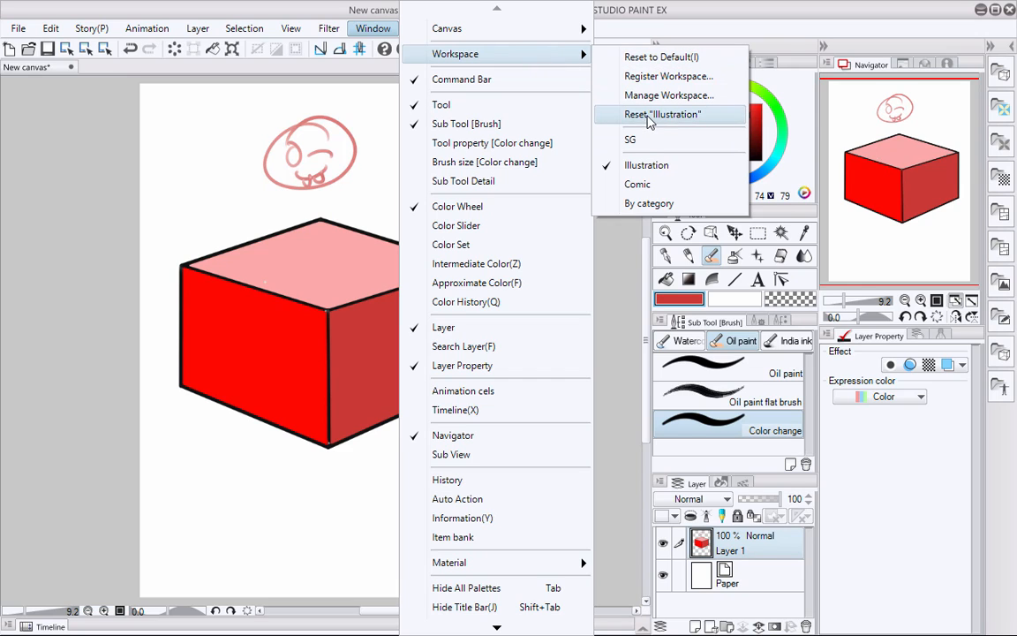
left_click(630, 138)
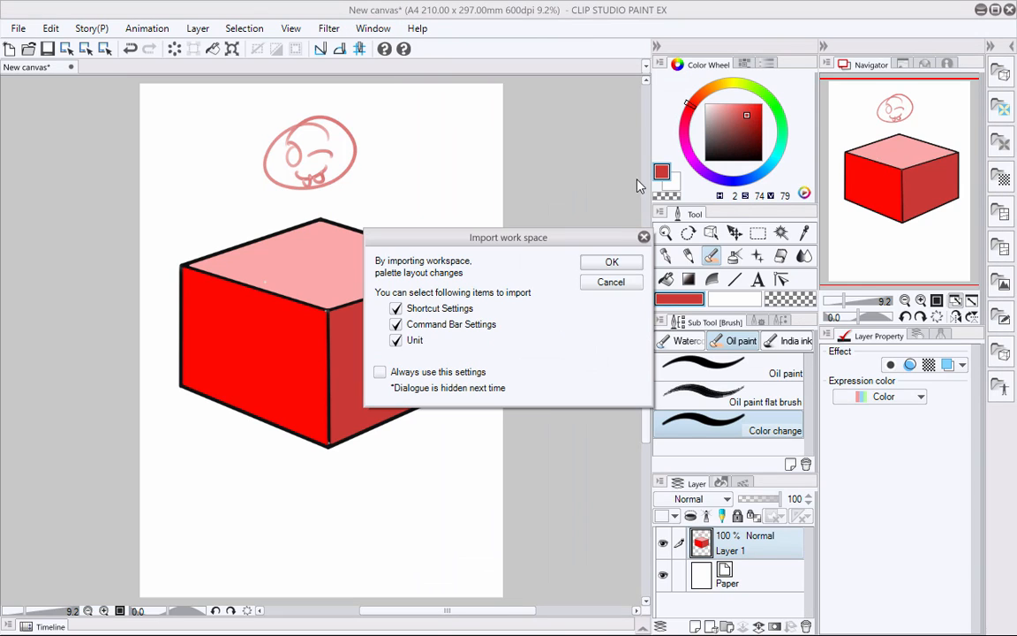
left_click(609, 265)
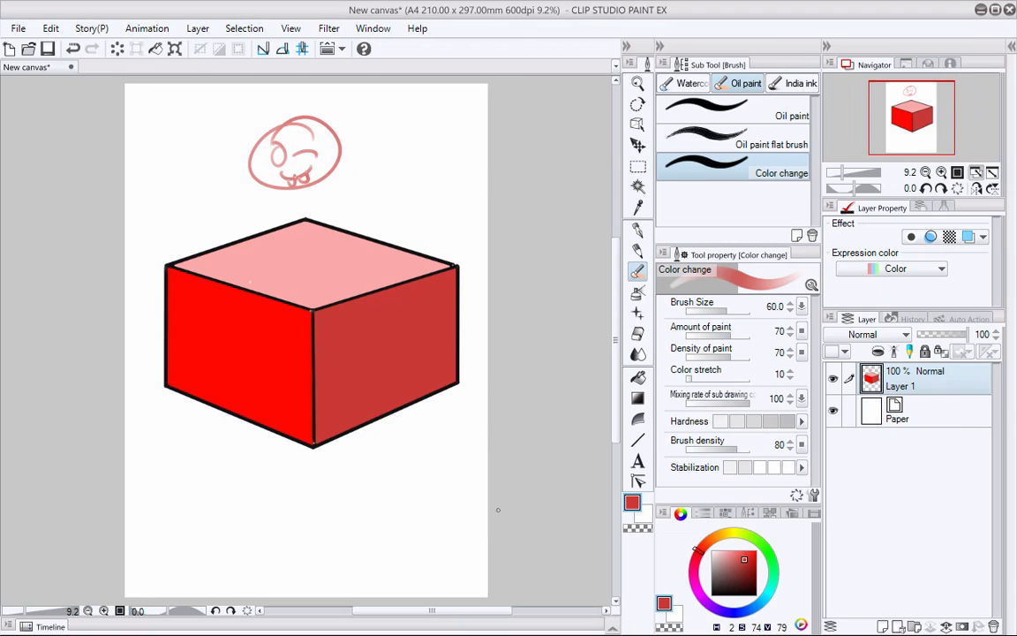